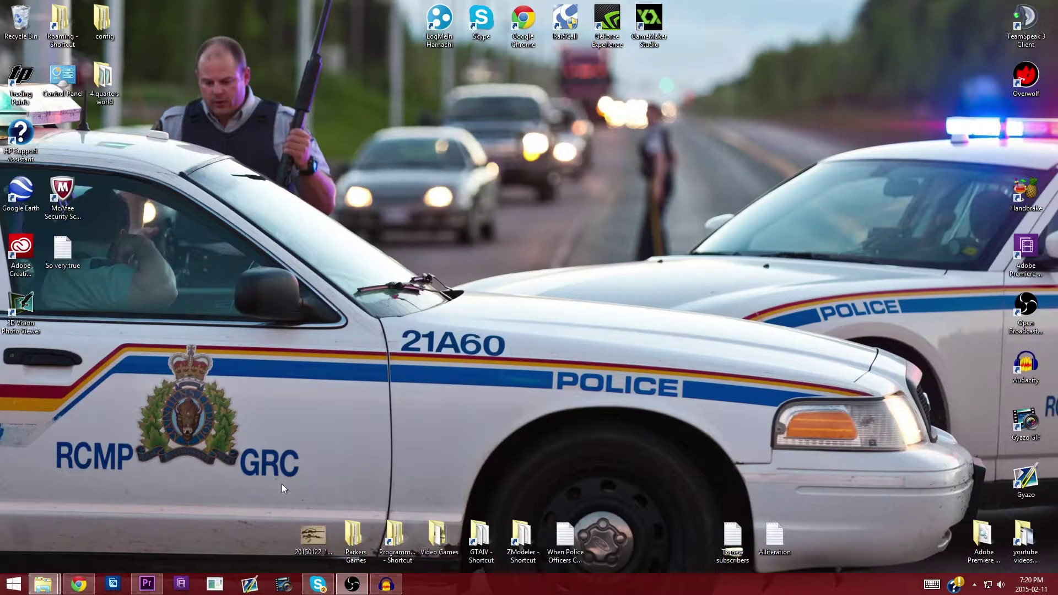
Step: Switch to Premiere Pro and create a black video item at 1920 by 1080, 60 fps, with square pixels
click(361, 510)
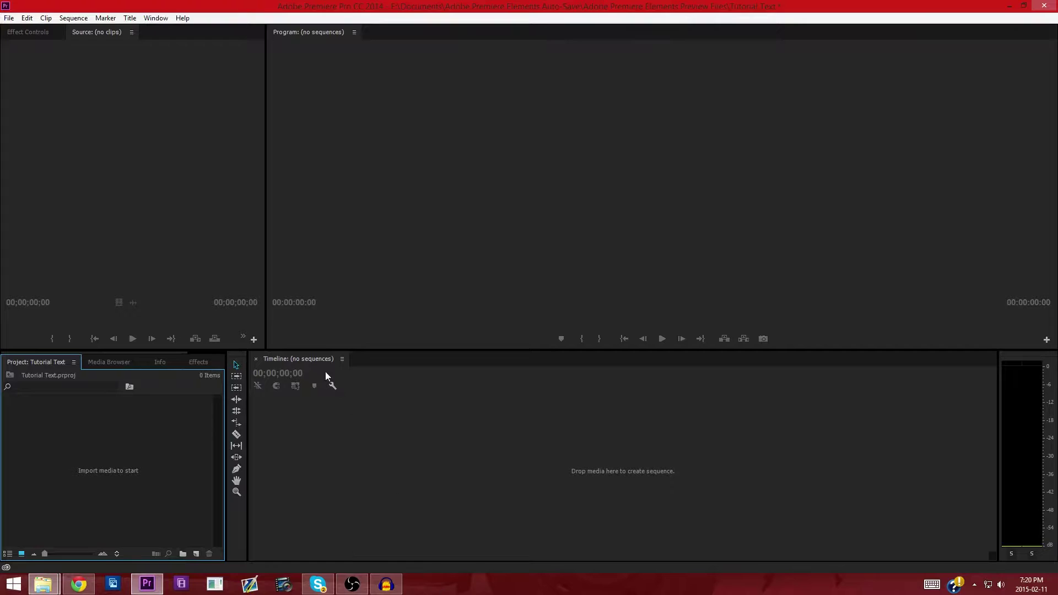
right_click(160, 429)
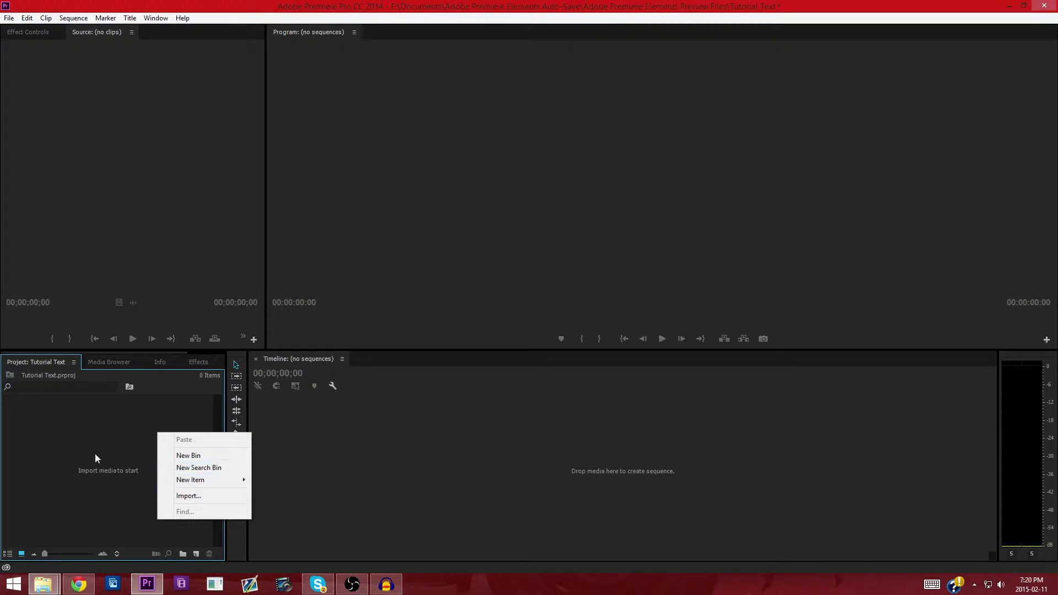
click(351, 431)
right_click(160, 437)
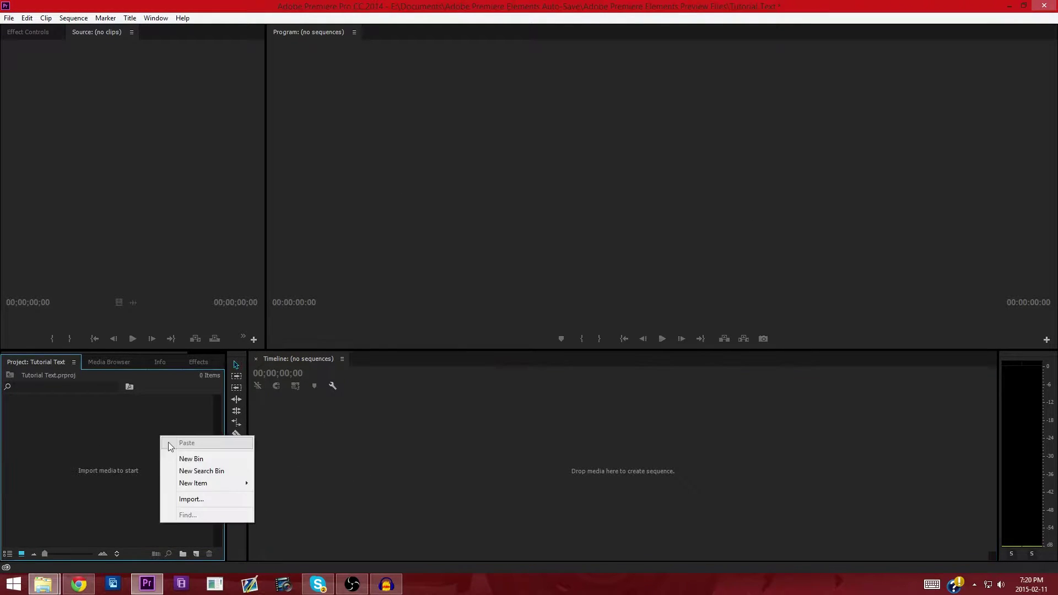
mouse_move(215, 484)
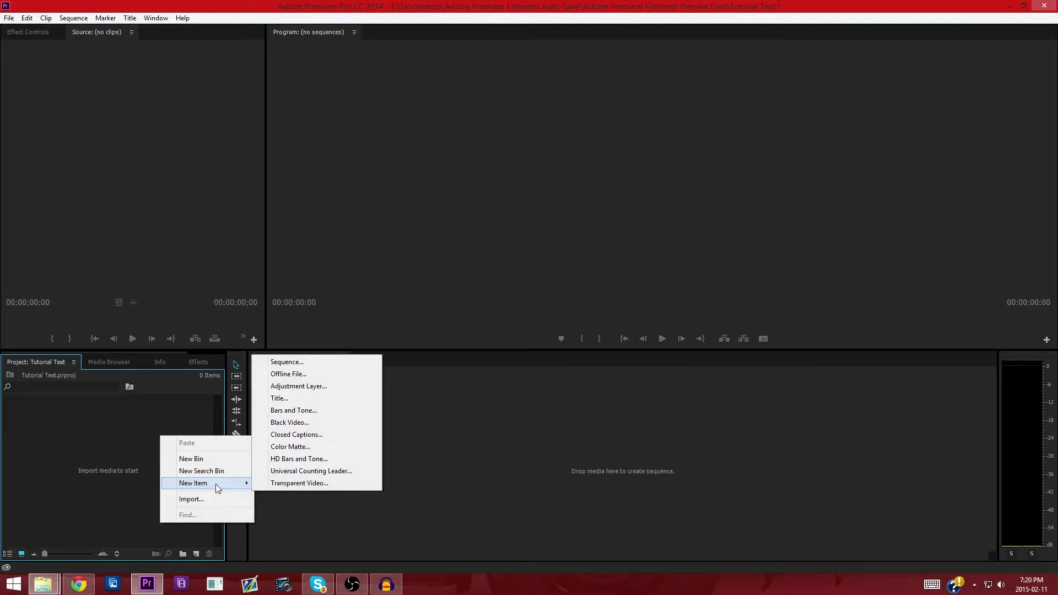
click(297, 422)
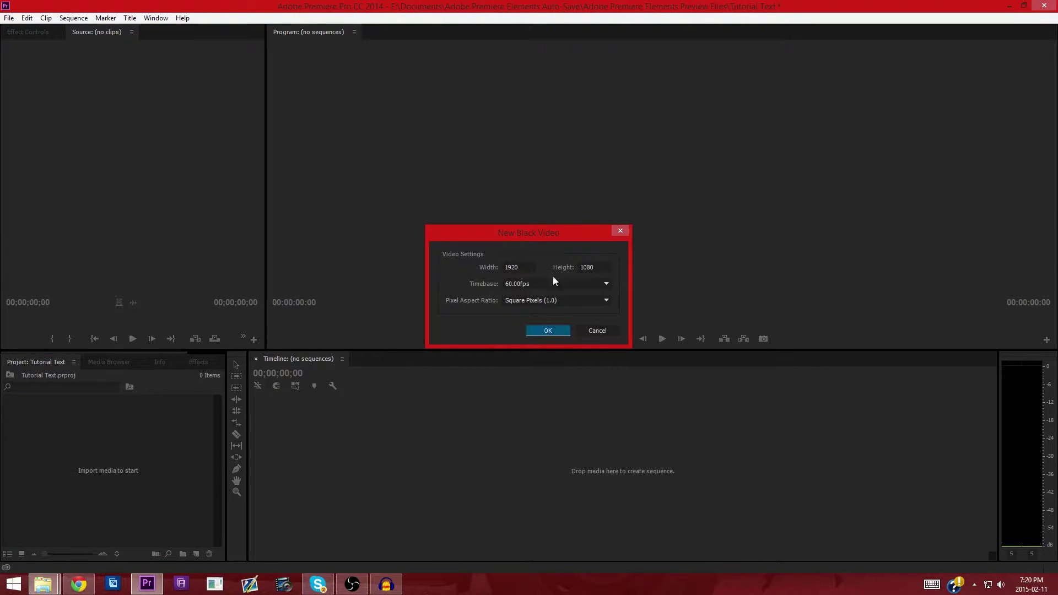
click(544, 329)
Step: Create a sequence from the black video and extend its clip to about 20 seconds on track V1
drag(65, 439, 260, 430)
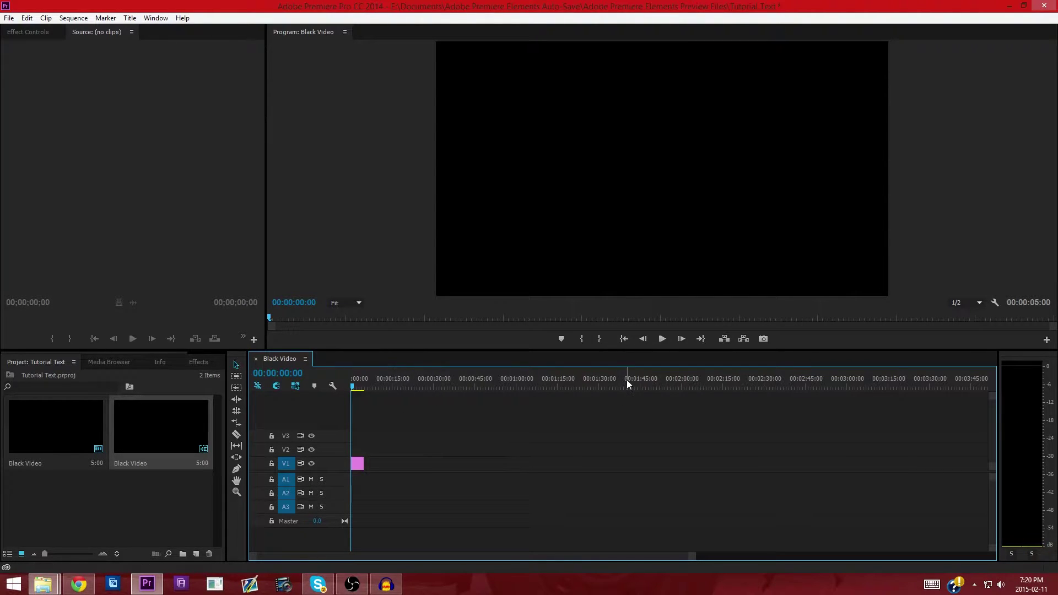
drag(364, 463, 406, 463)
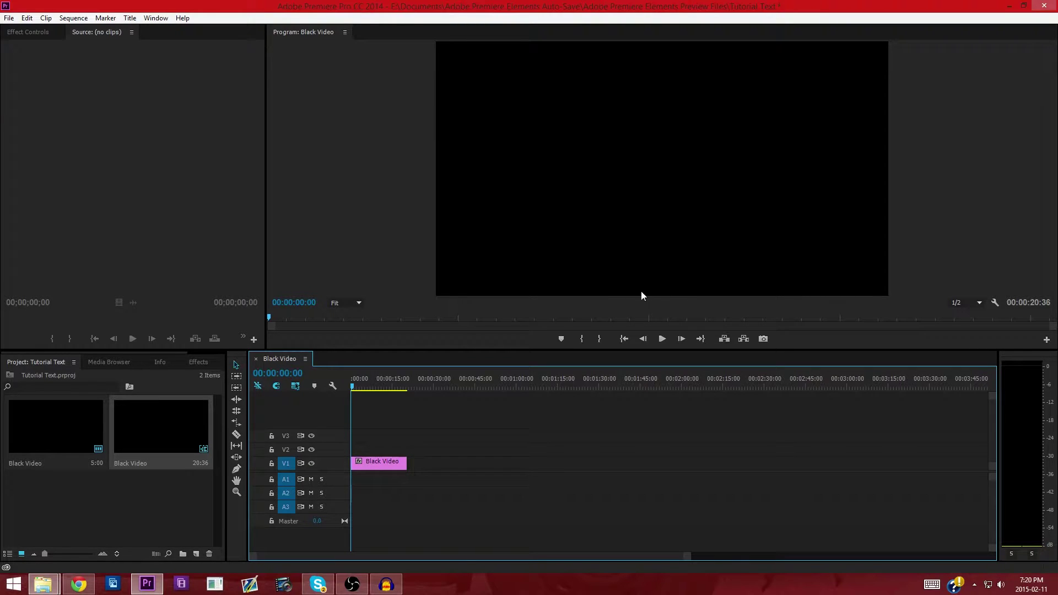
right_click(141, 489)
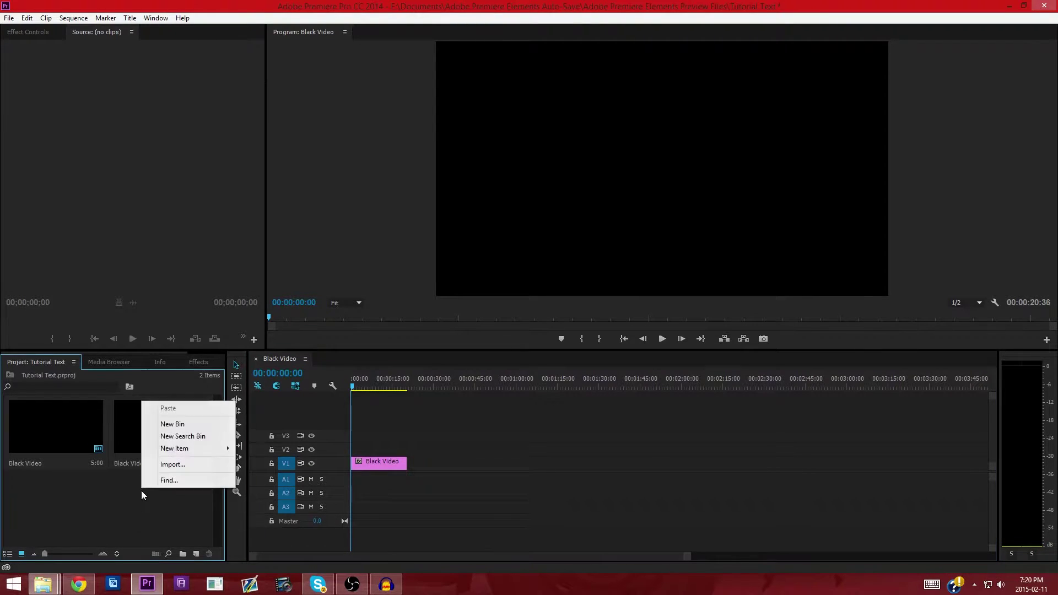
mouse_move(172, 453)
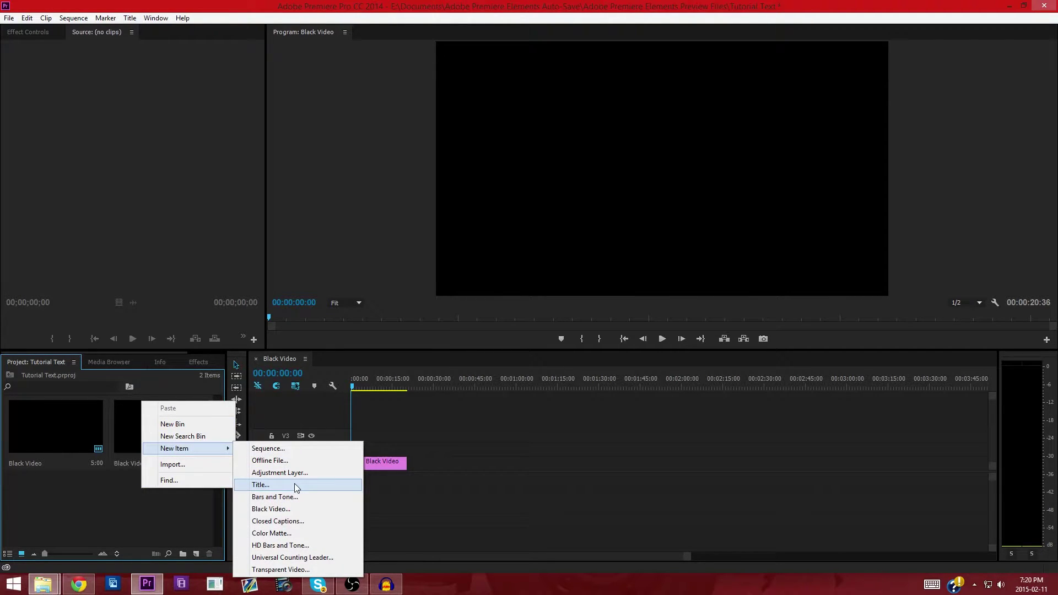
click(52, 492)
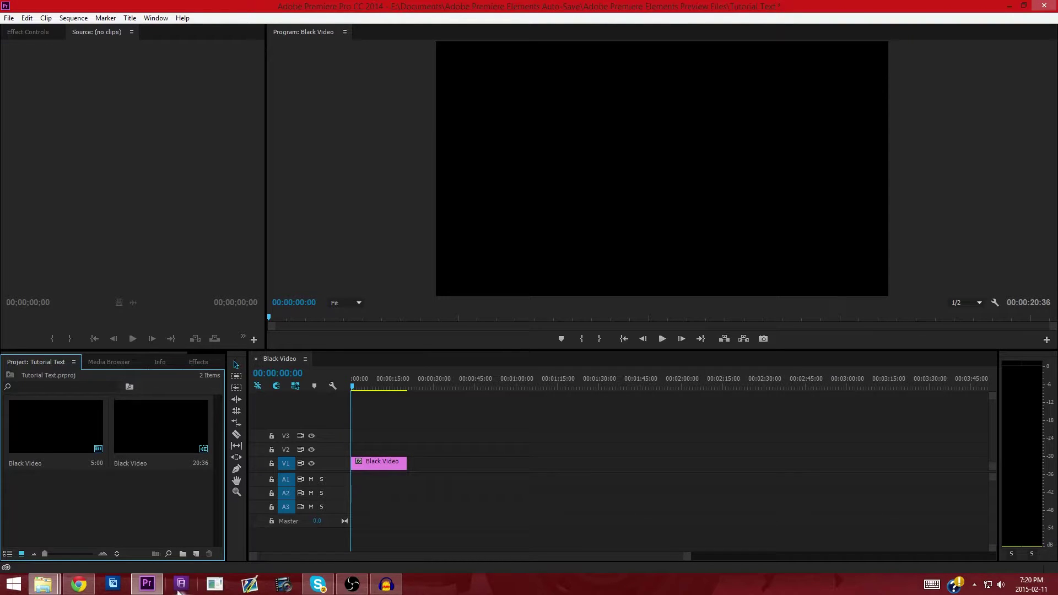
right_click(141, 516)
click(88, 501)
Step: Create a 1920 by 1080, 60 fps title named ViralityGaming
right_click(94, 501)
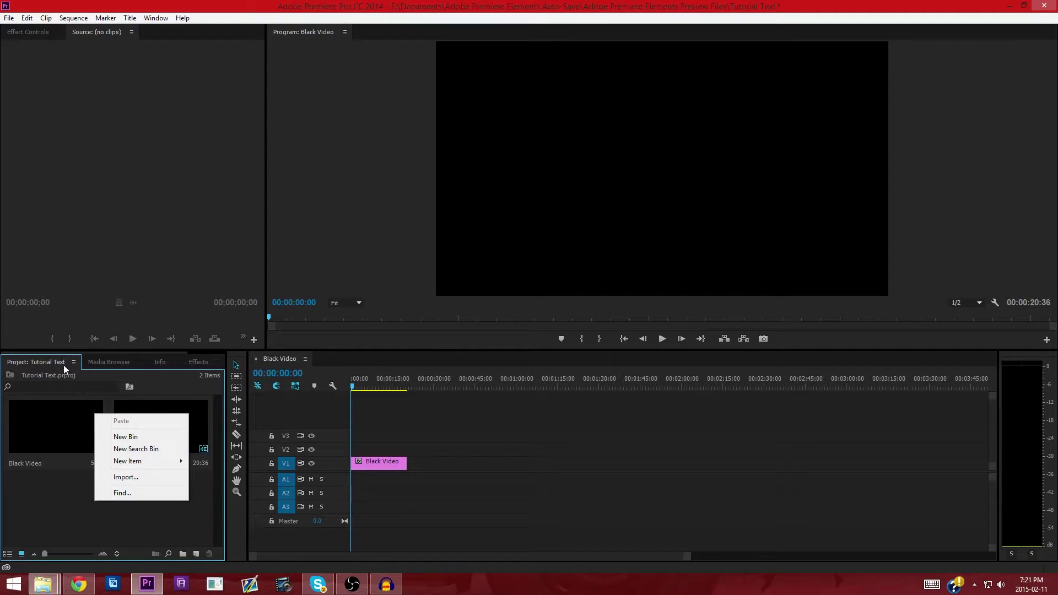
mouse_move(166, 466)
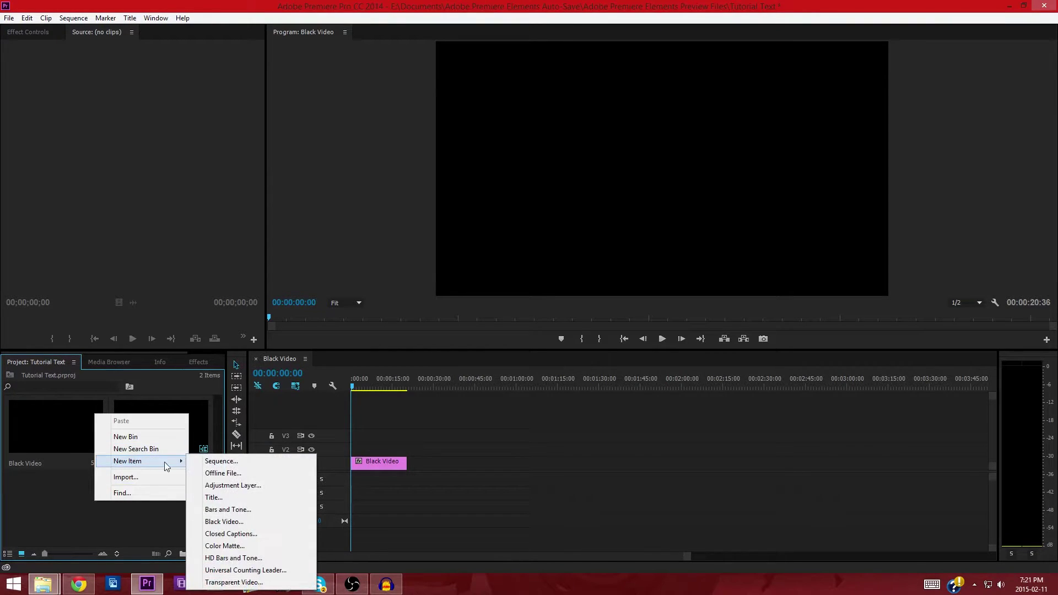
click(214, 497)
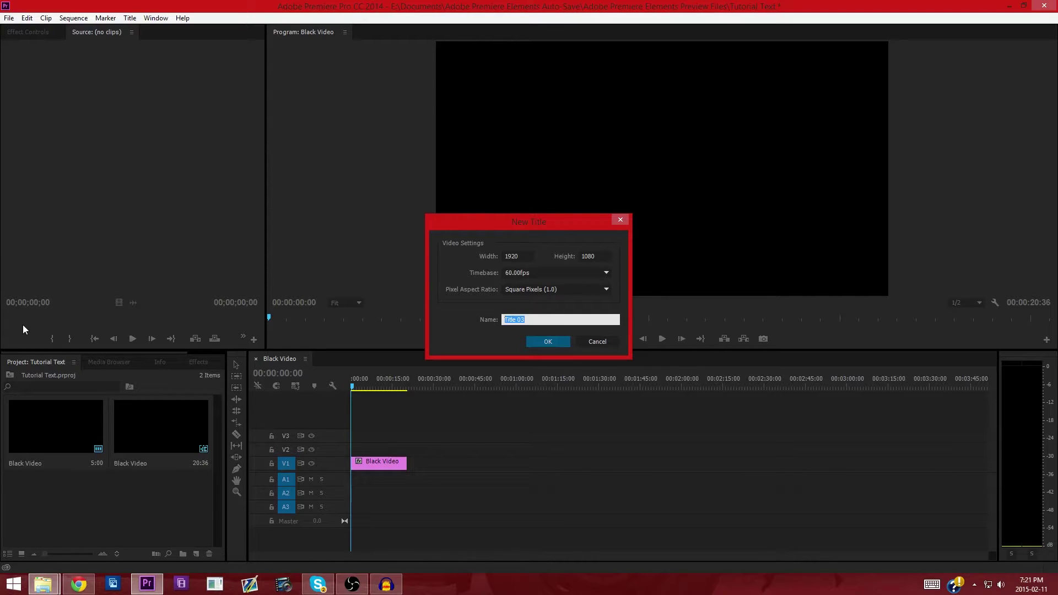
text(ViralityGaming)
click(526, 234)
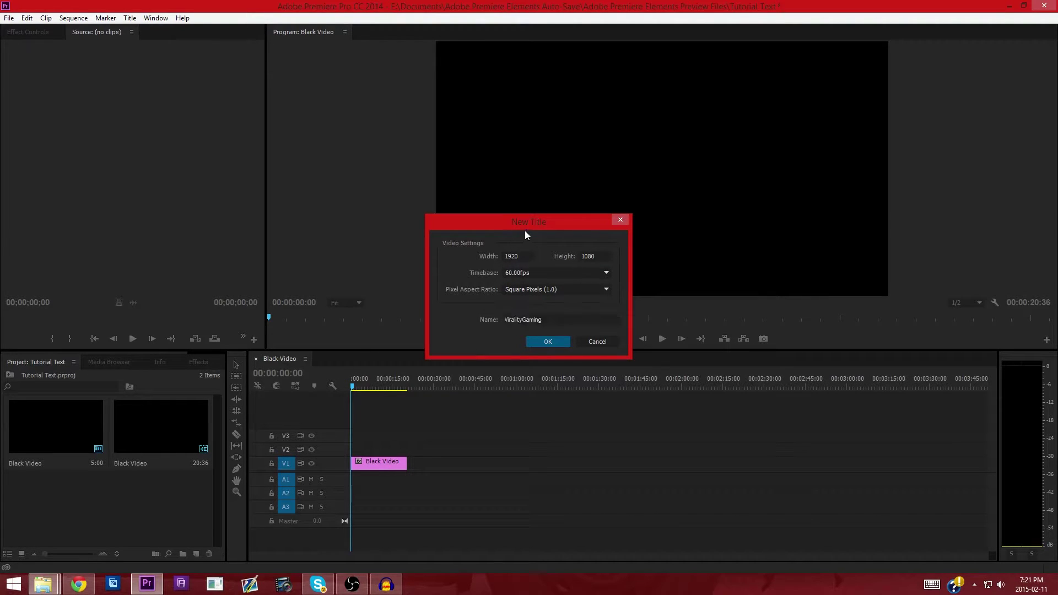
drag(553, 225, 621, 264)
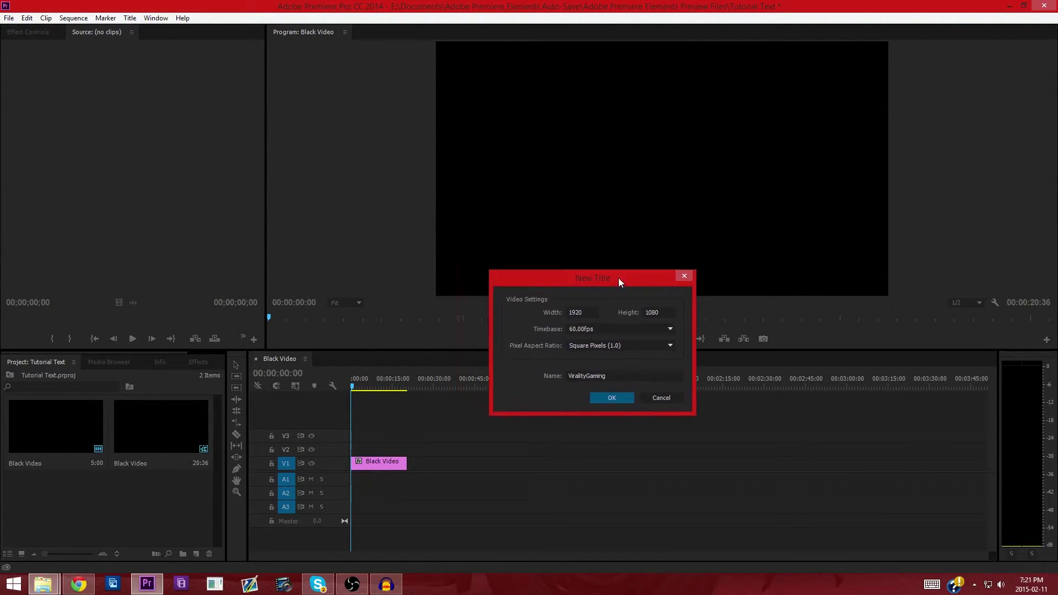
click(607, 379)
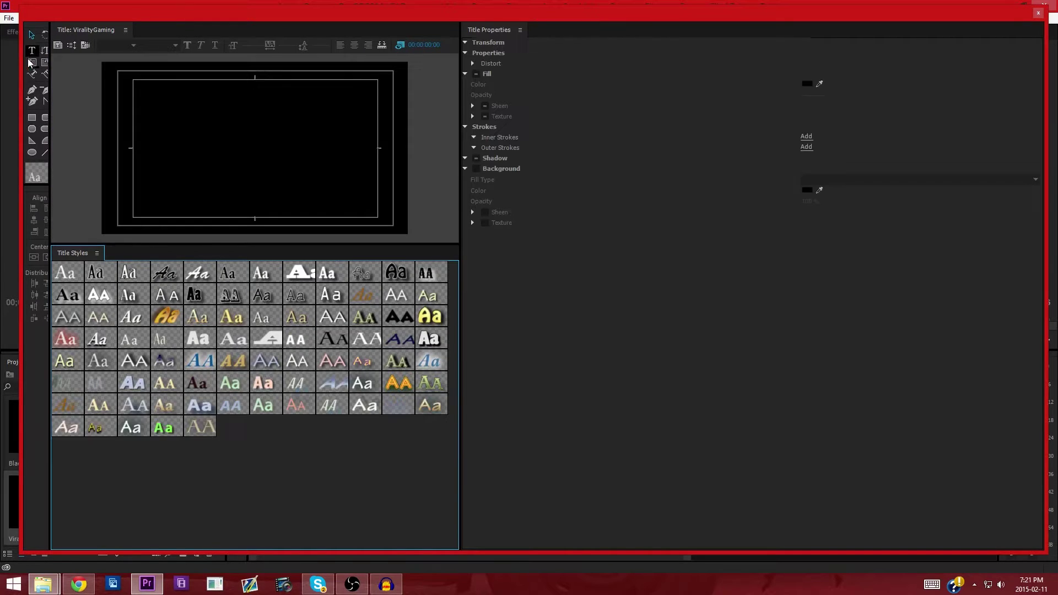
Step: Draw a text box about 1418 by 744 inside the title's safe margins and enter the text VirlaityGaming
click(31, 50)
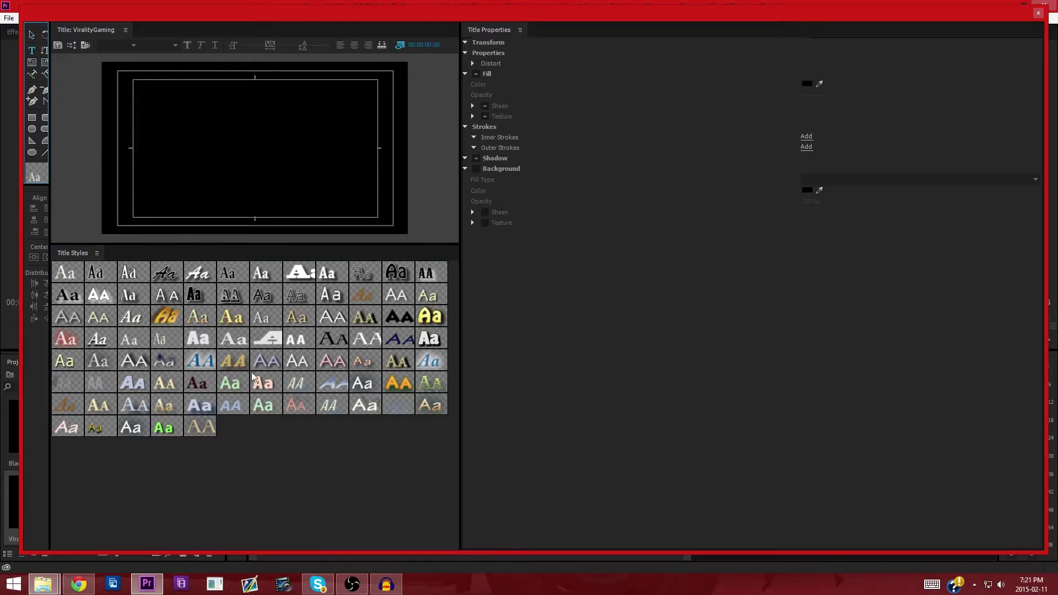
drag(140, 91, 367, 209)
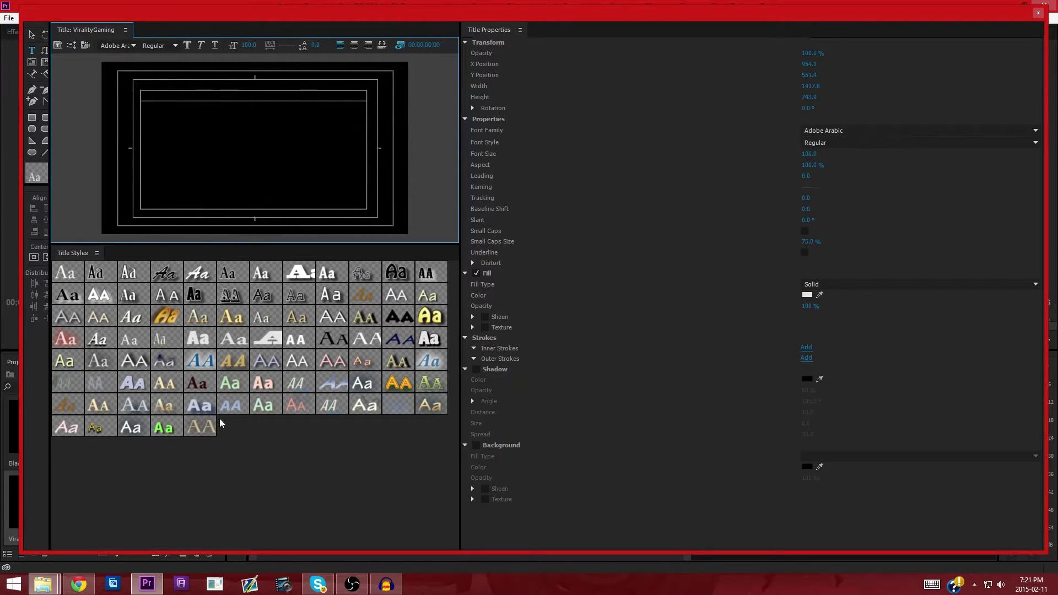
text(Virlai)
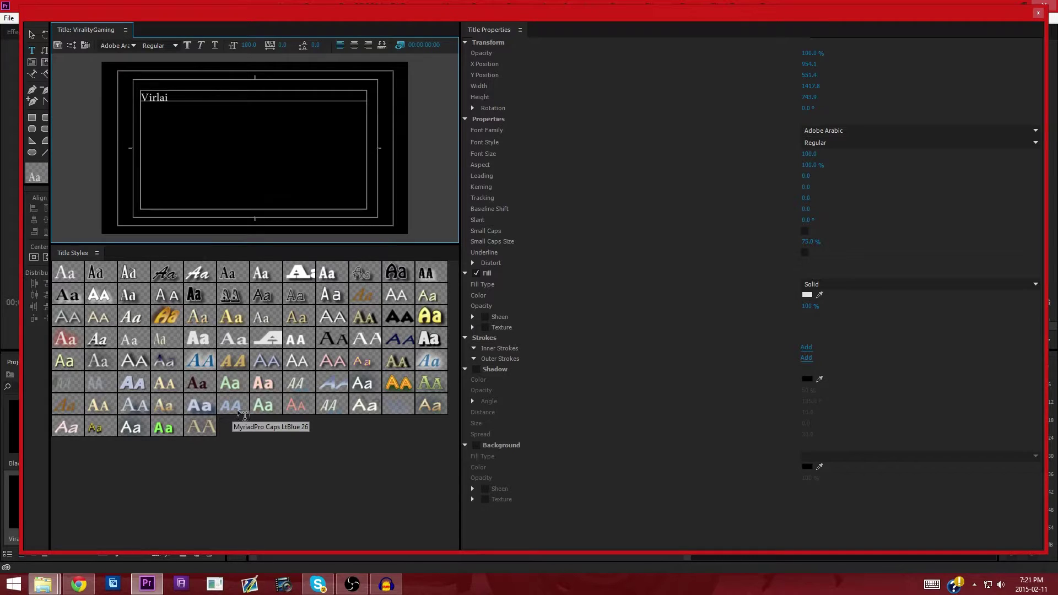
text(tyGaming)
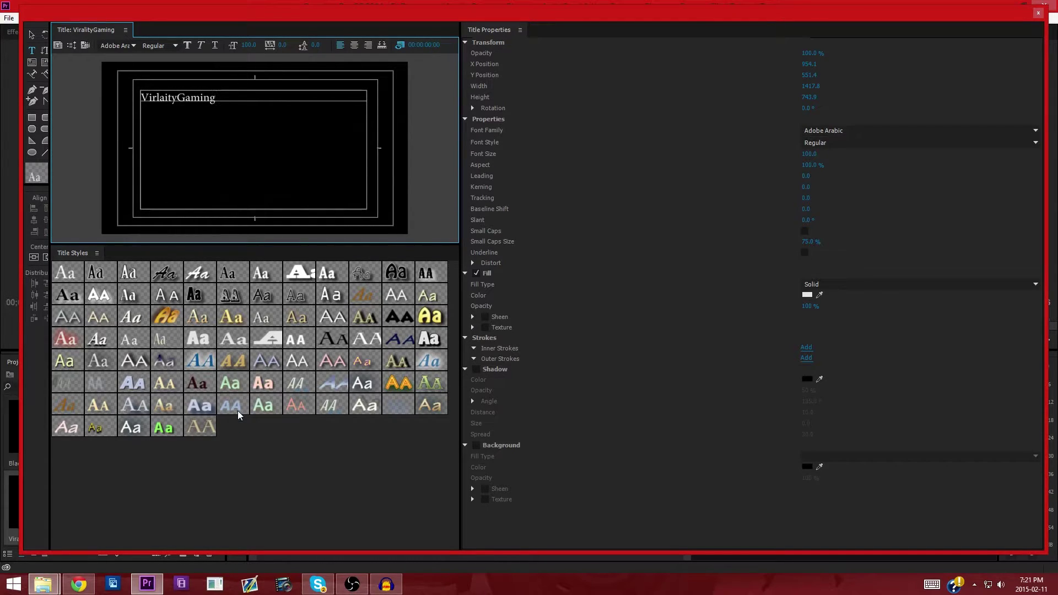
Step: Correct the misspelled title text to ViralityGaming
key(Left)
key(Left)
key(Left)
key(Left)
key(Left)
key(Left)
key(Left)
key(Left)
key(Left)
key(Left)
key(Left)
key(Delete)
key(Right)
text(l)
key(End)
Step: Try several title styles on the text and settle on the white Chaparral Pro Bold style with a shadow
click(321, 277)
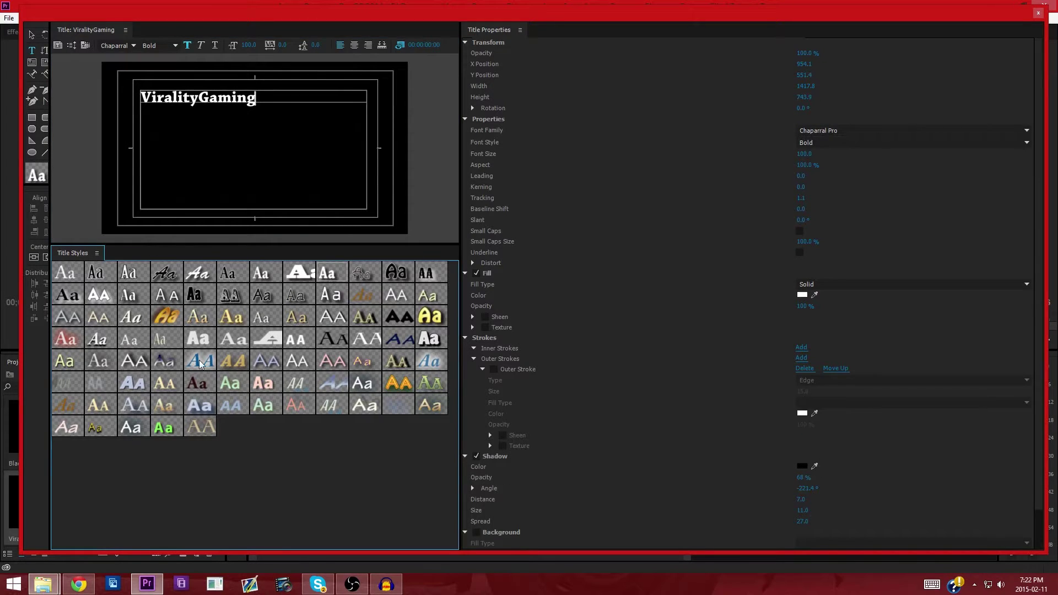
click(442, 342)
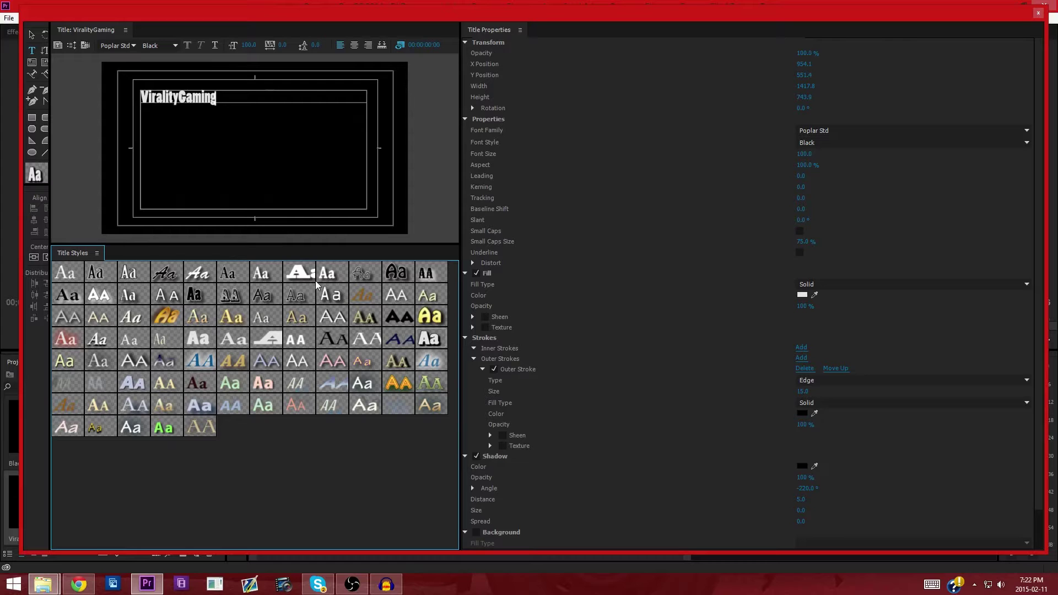
click(378, 365)
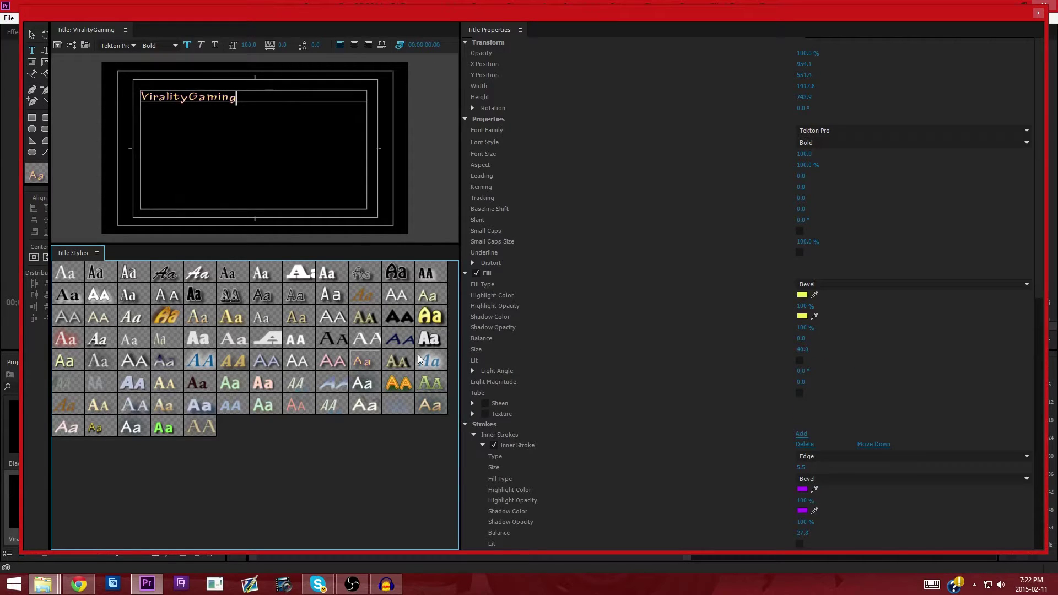
click(332, 276)
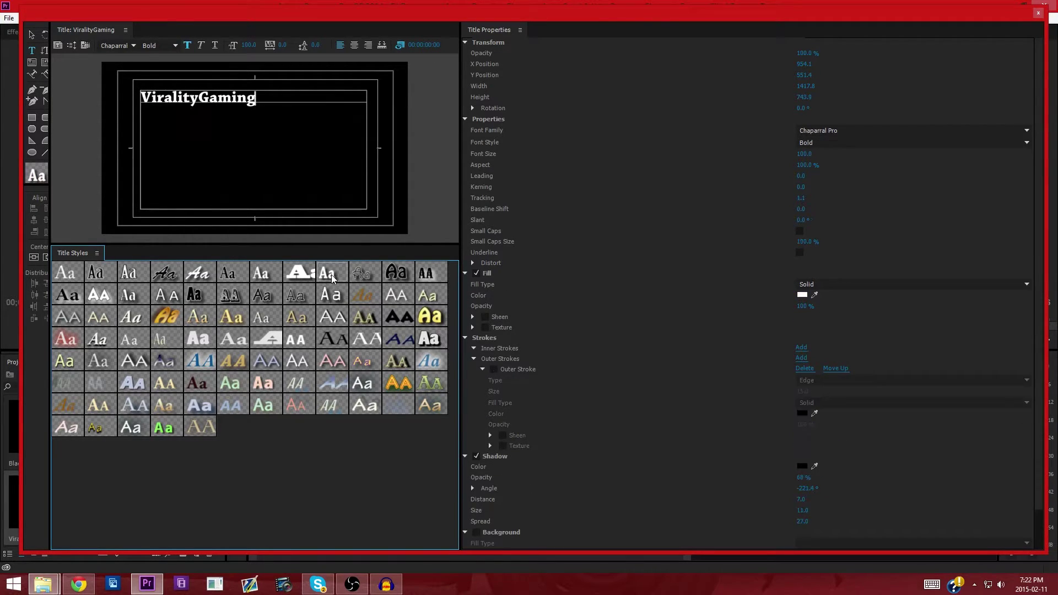
click(430, 339)
click(348, 280)
click(400, 382)
click(198, 324)
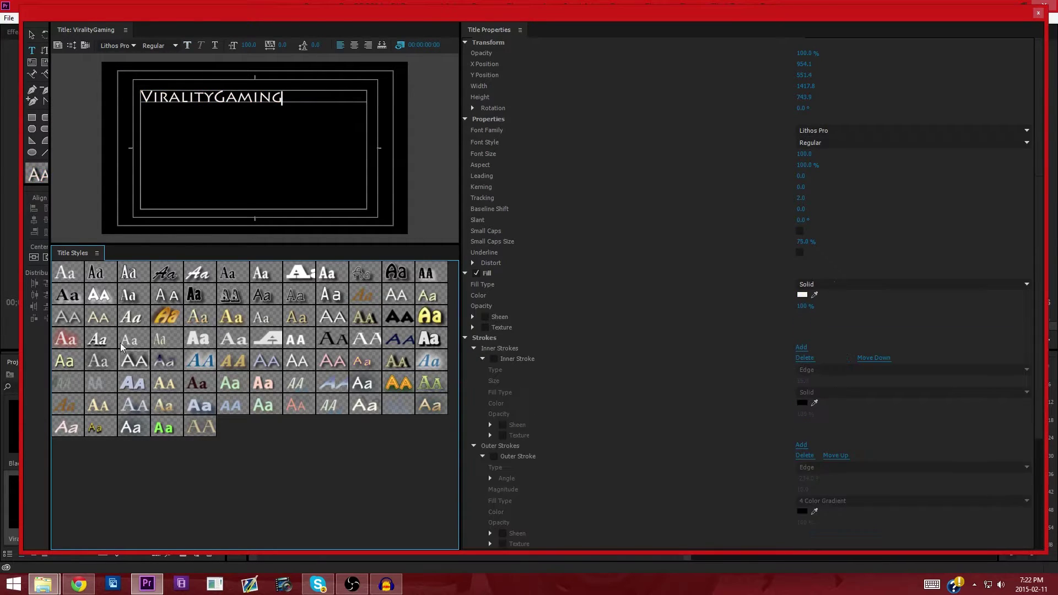
click(342, 277)
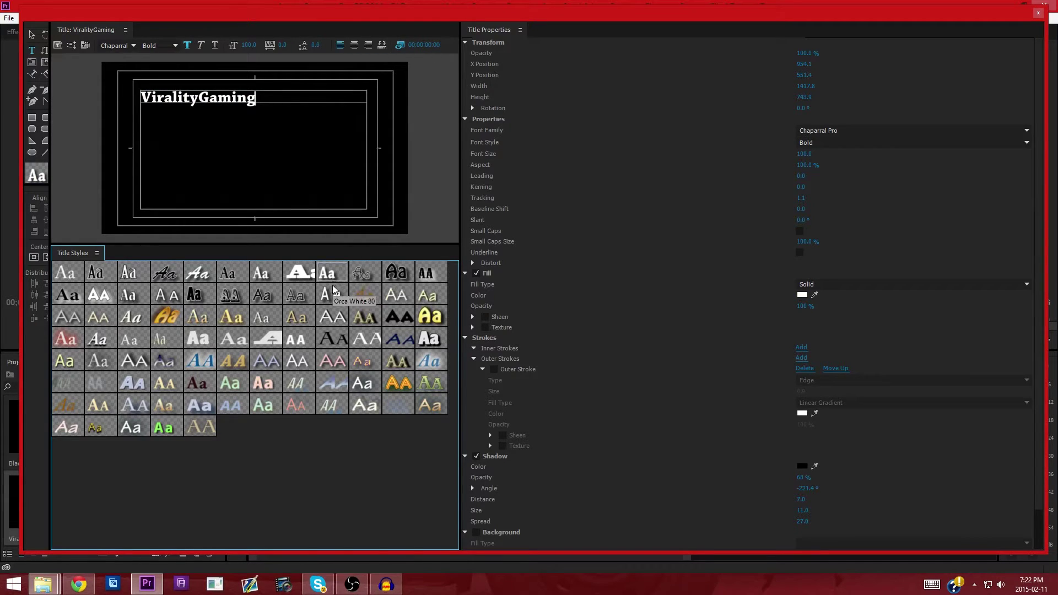
click(204, 302)
click(318, 274)
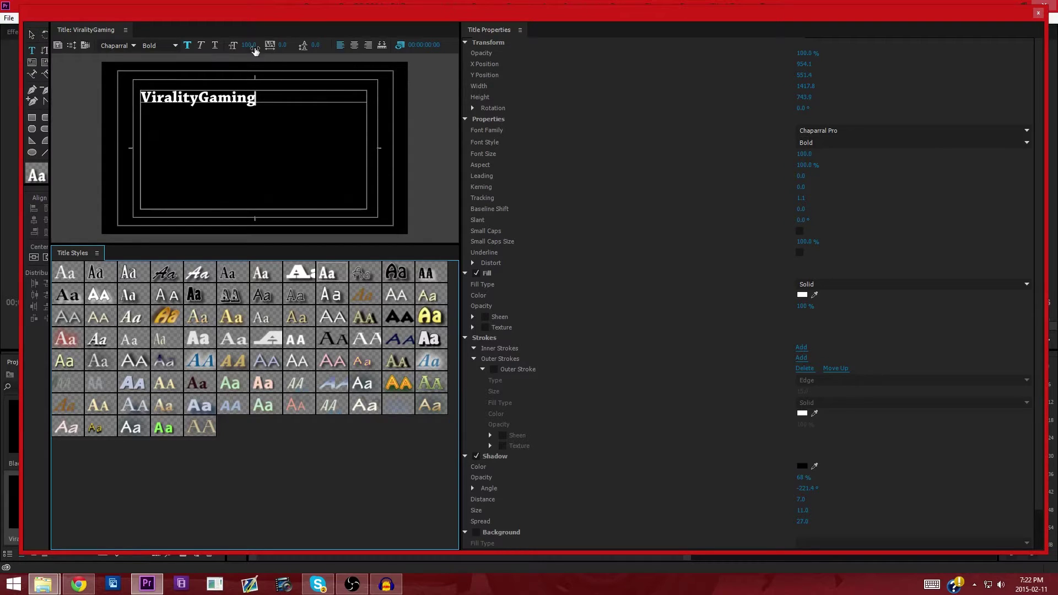
Step: Enlarge the title text to a font size of 194
click(32, 49)
drag(249, 45, 309, 45)
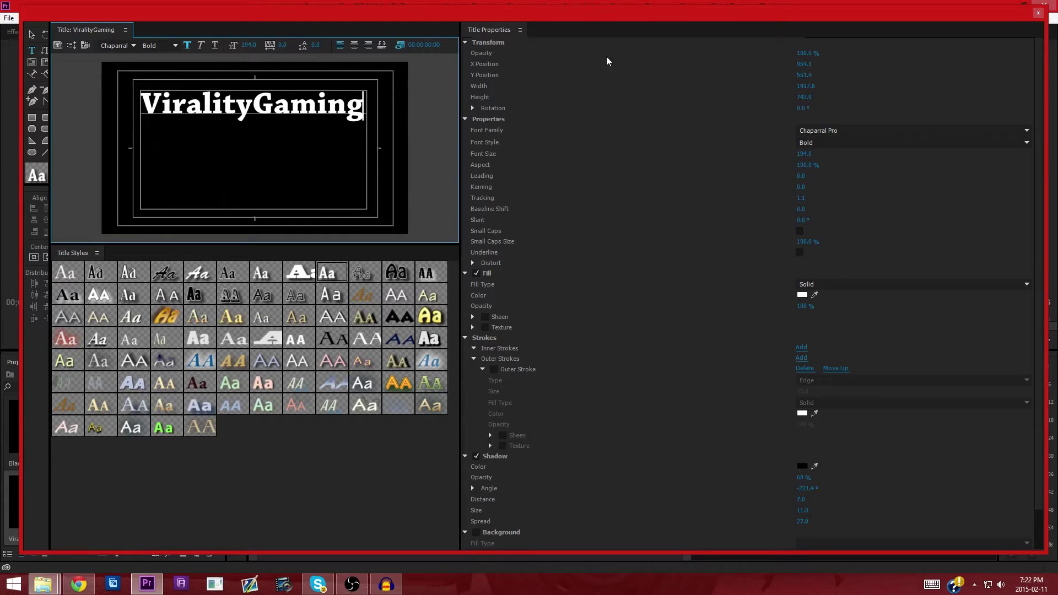
Step: Move the text box down and rotate it clockwise to about 24 degrees, keeping it within the frame
click(31, 37)
mouse_move(292, 110)
mouse_down()
mouse_move(296, 156)
mouse_move(296, 129)
mouse_up()
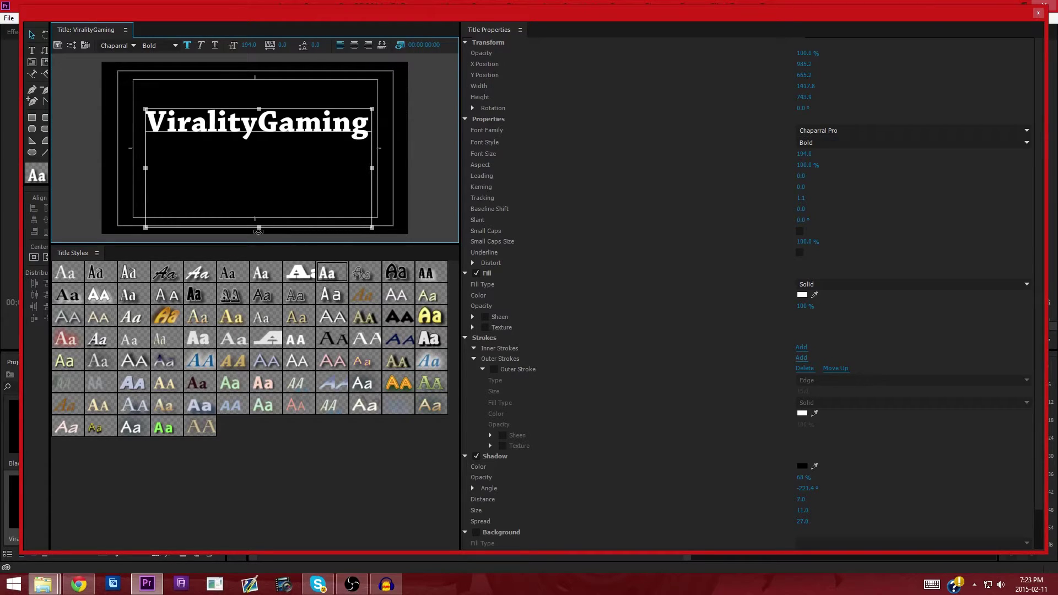
drag(259, 230, 224, 238)
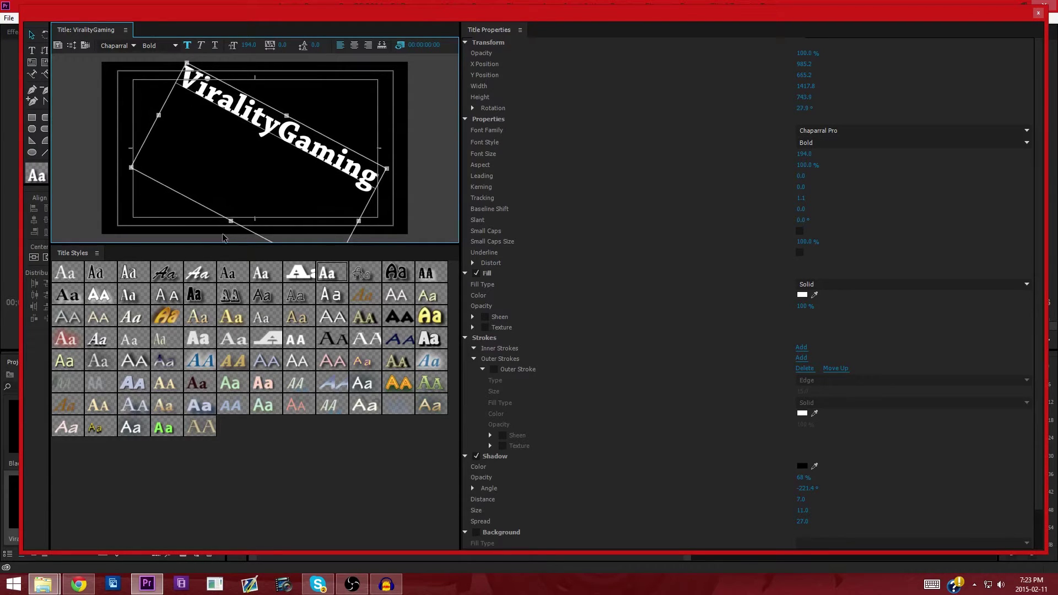
mouse_move(258, 154)
mouse_down()
mouse_move(248, 166)
mouse_move(268, 142)
mouse_up()
Step: Set the font size to 222 and widen the text box to about 1760 so the text fits on one line
drag(249, 45, 264, 45)
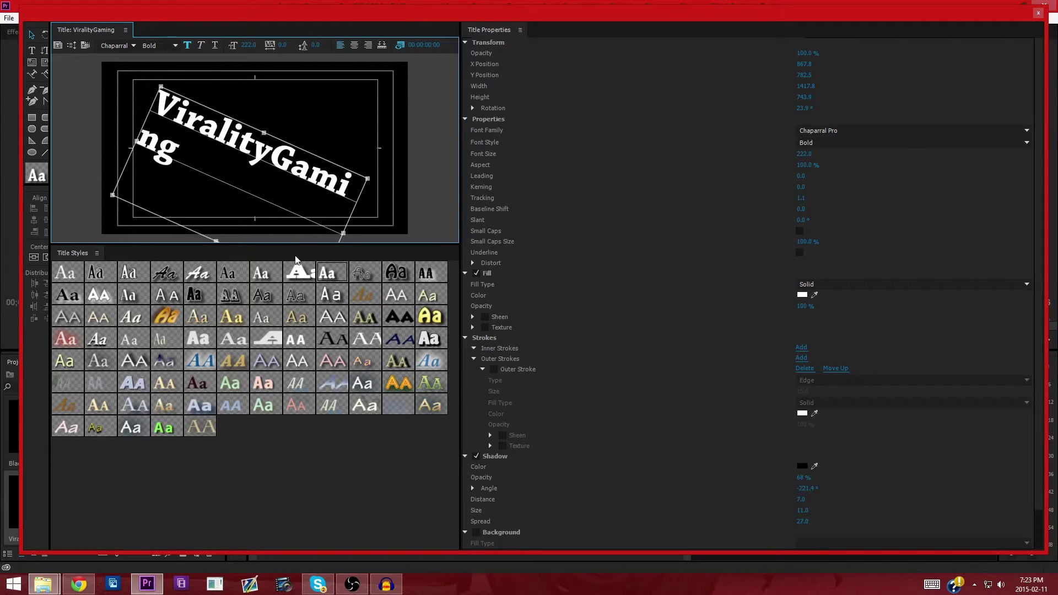
drag(254, 160, 217, 130)
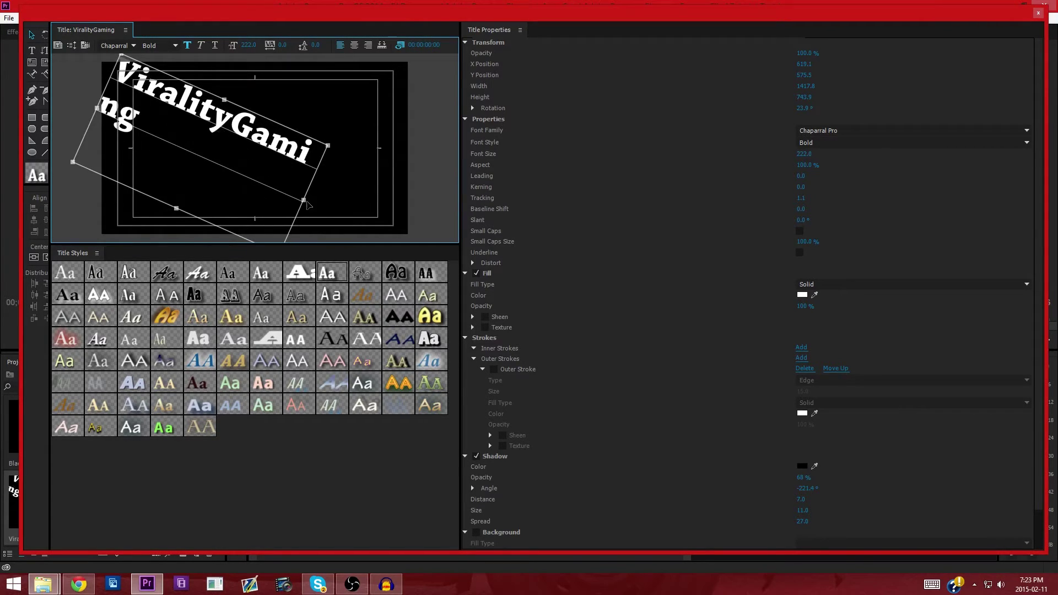
drag(303, 199, 305, 202)
drag(329, 148, 375, 168)
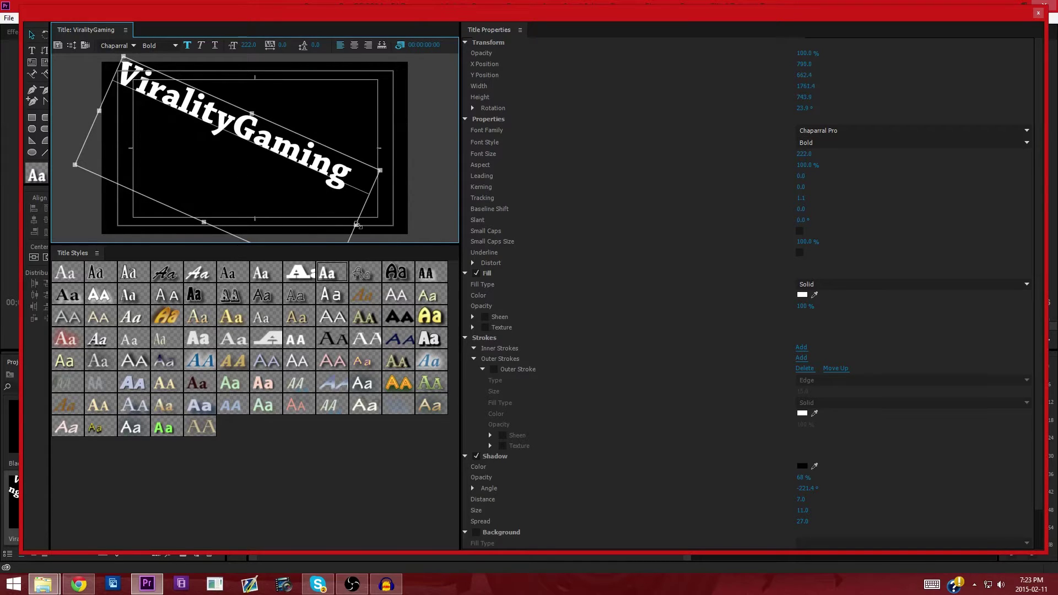
Step: Center the rotated text in the frame at about X 920, Y 814
drag(254, 123, 273, 156)
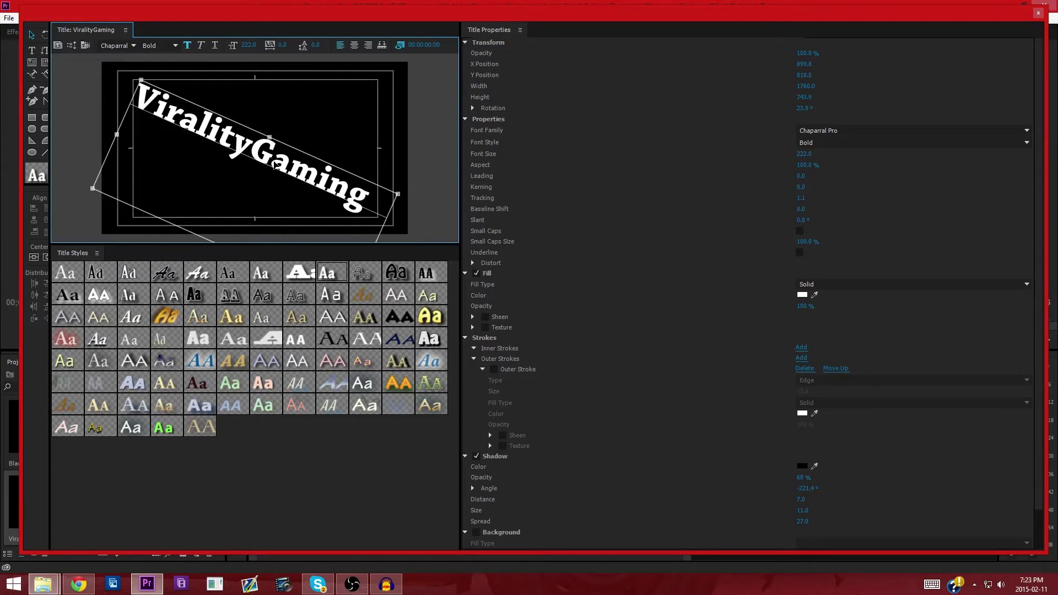
drag(253, 154, 256, 155)
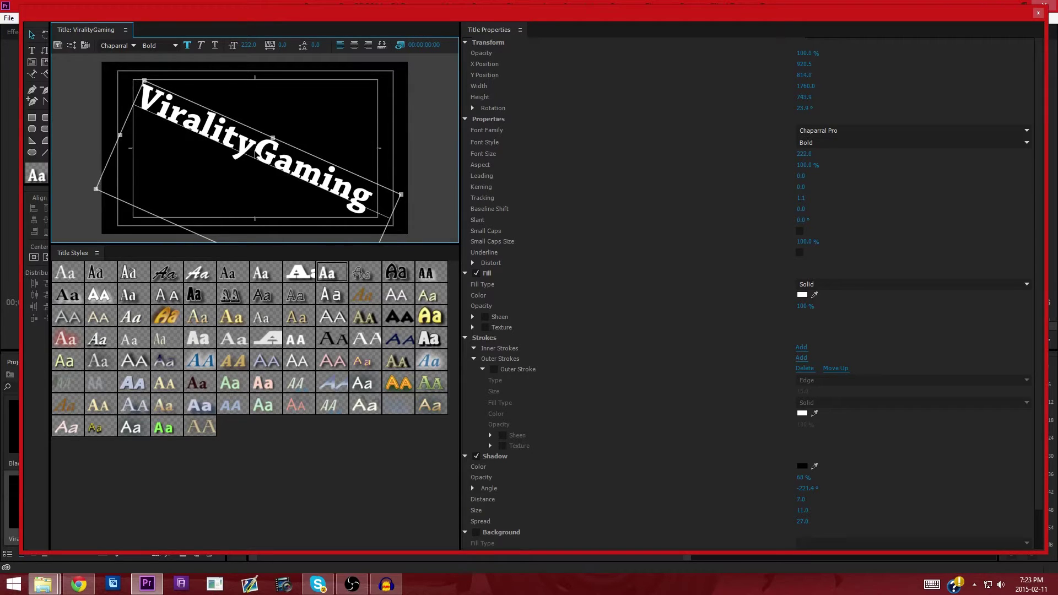
Step: Color the word Gaming in the title solid red (FF0000), leaving Virality white
double_click(273, 156)
drag(370, 203, 257, 156)
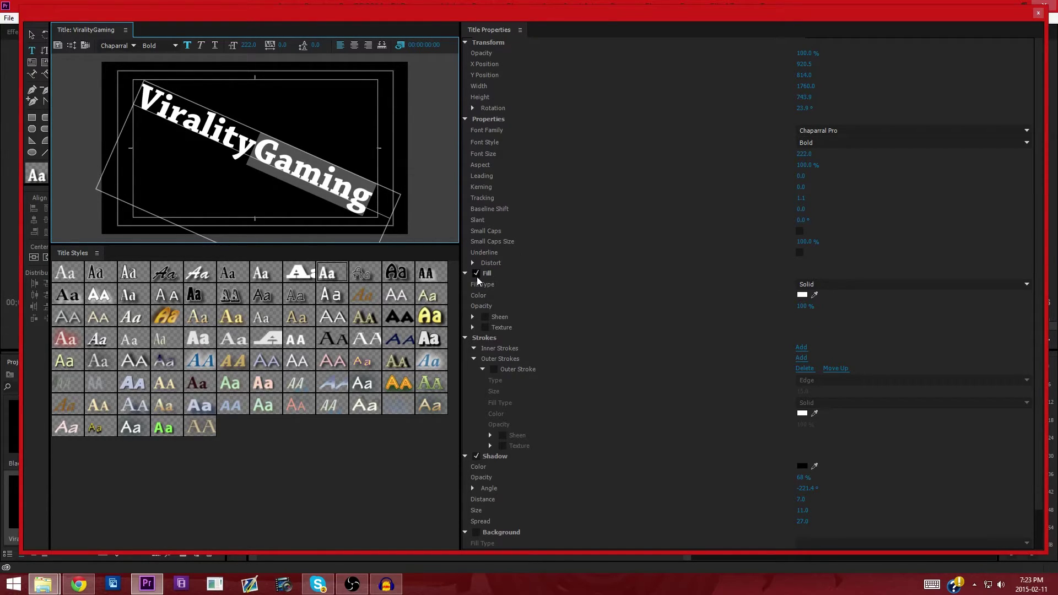
click(802, 296)
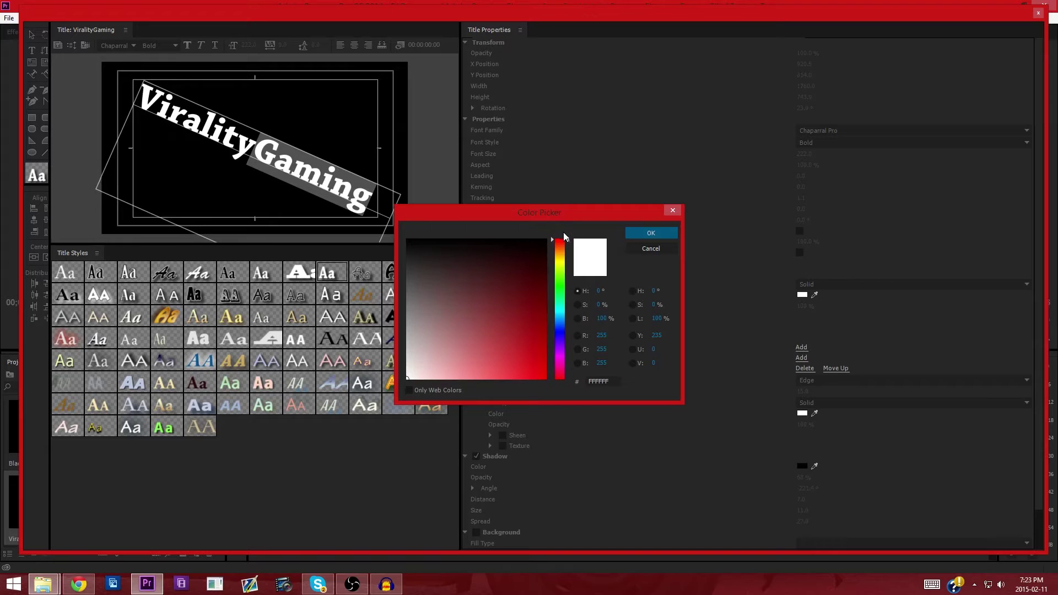
mouse_move(541, 342)
mouse_down()
mouse_move(515, 322)
mouse_move(575, 390)
mouse_up()
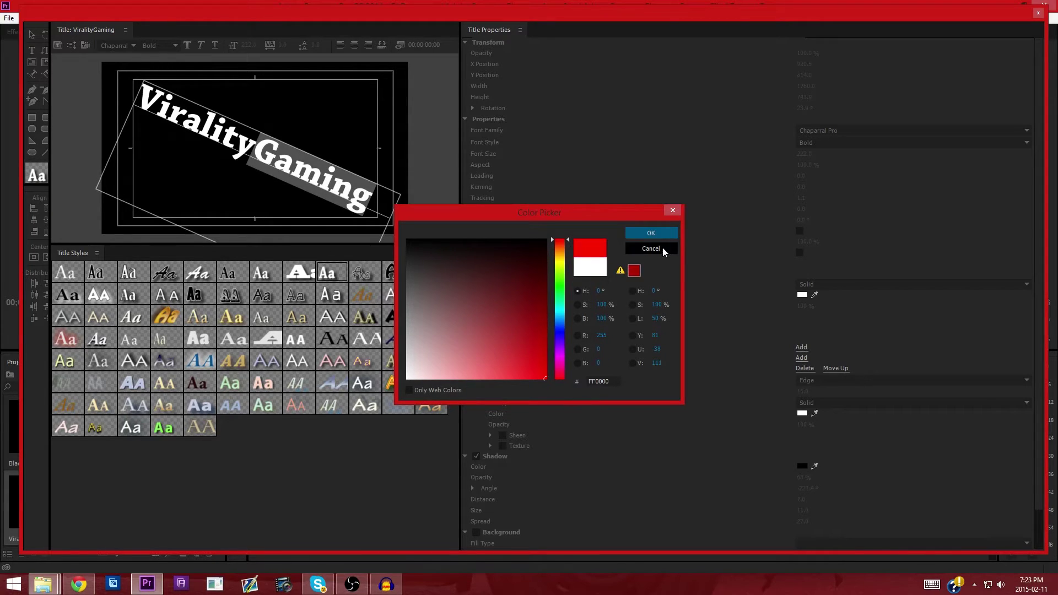
click(651, 233)
click(280, 105)
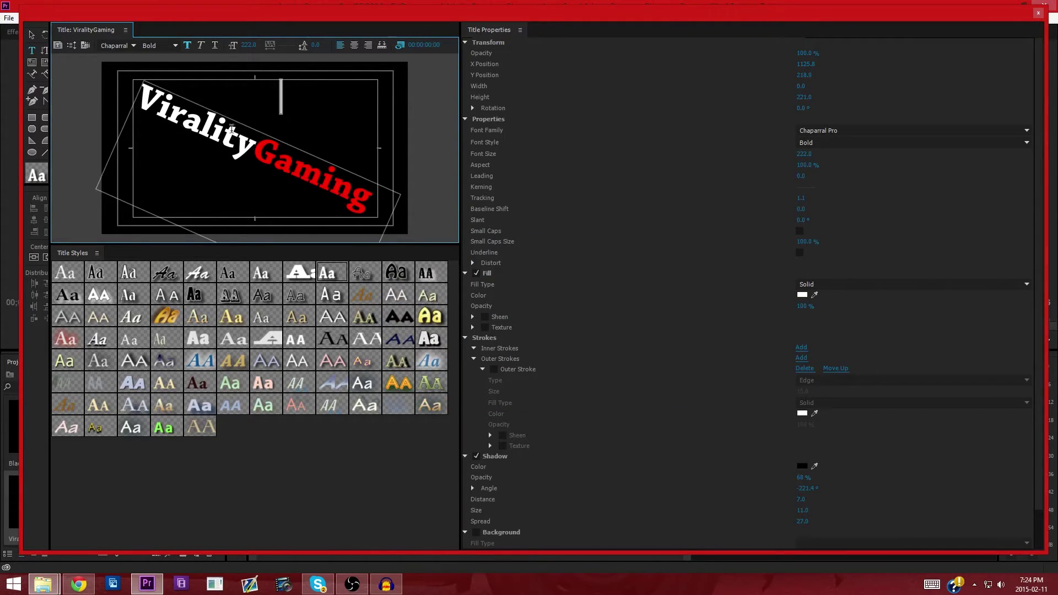
click(311, 113)
key(Escape)
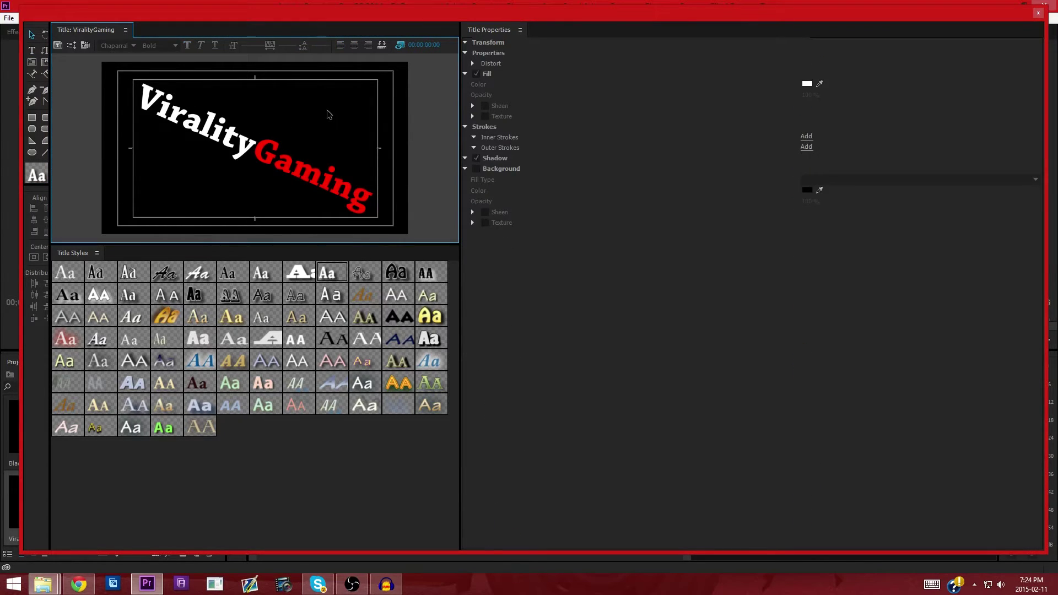
click(269, 125)
Step: Close the title editor, then place the ViralityGaming title on V2 at the sequence start and play it back
click(1038, 13)
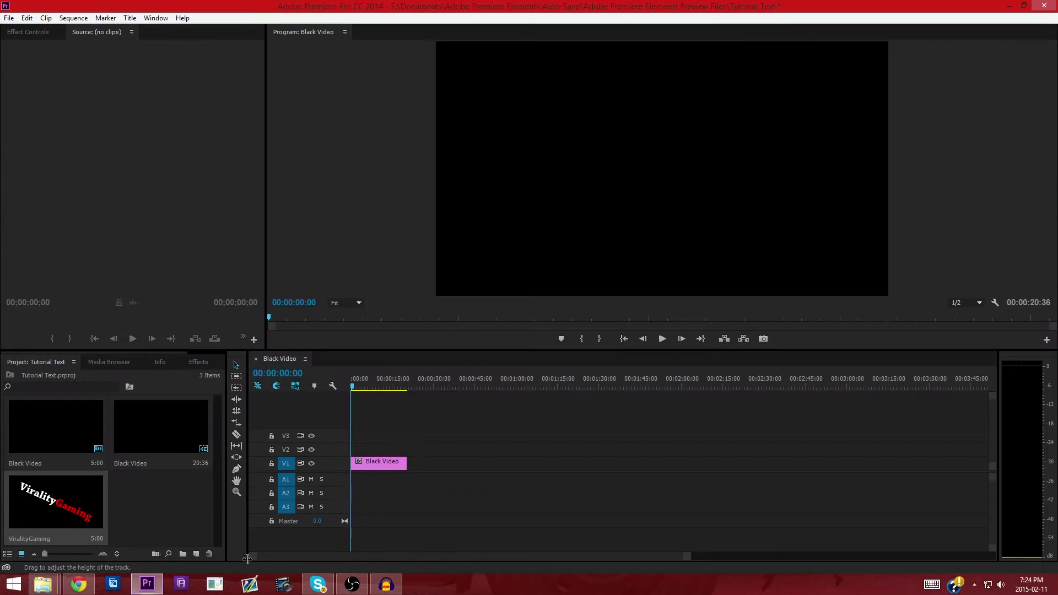
drag(45, 526, 358, 453)
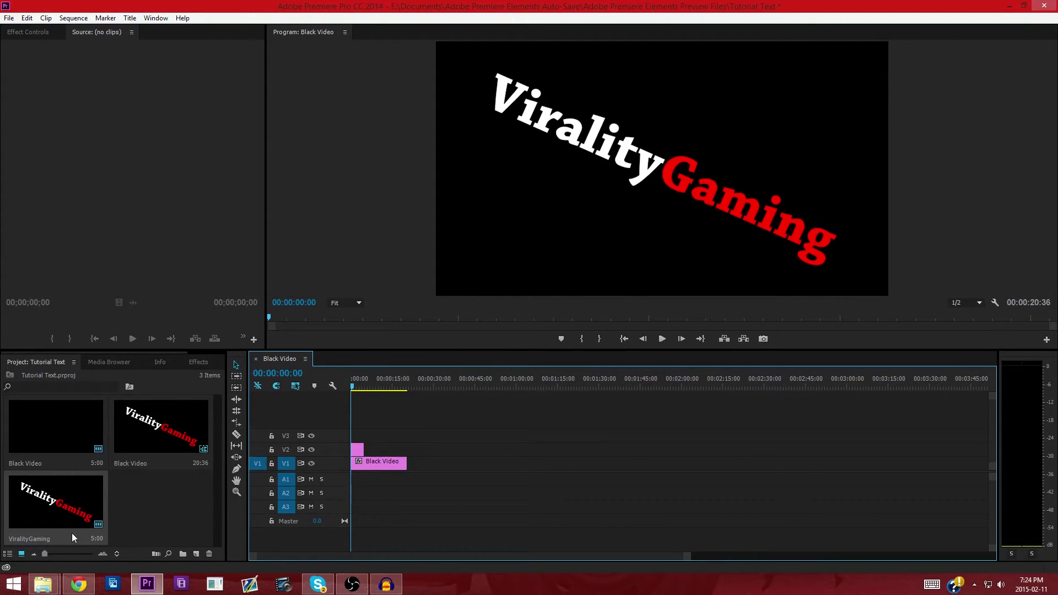
click(663, 339)
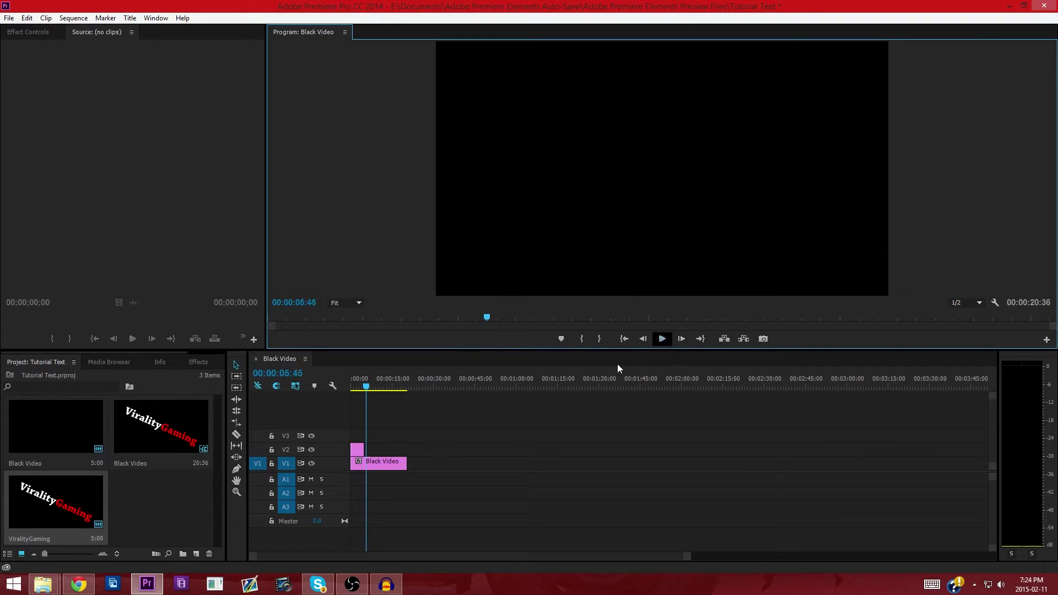
drag(365, 386, 347, 386)
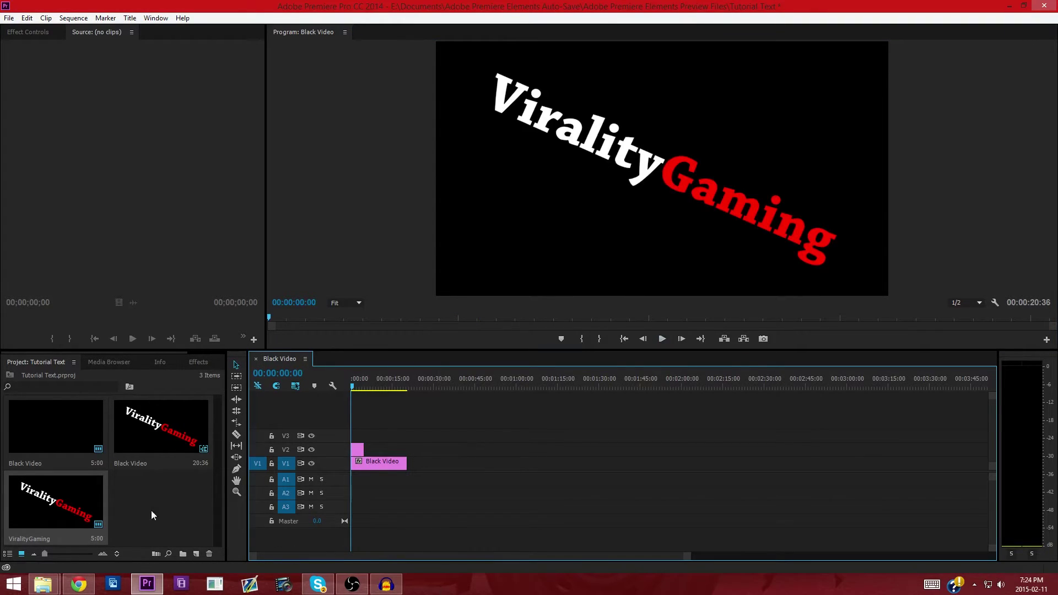
Step: Extend the ViralityGaming clip on V2 to just under 7 seconds and expand its Motion settings
click(357, 449)
drag(363, 449, 368, 449)
click(16, 34)
click(7, 78)
click(8, 78)
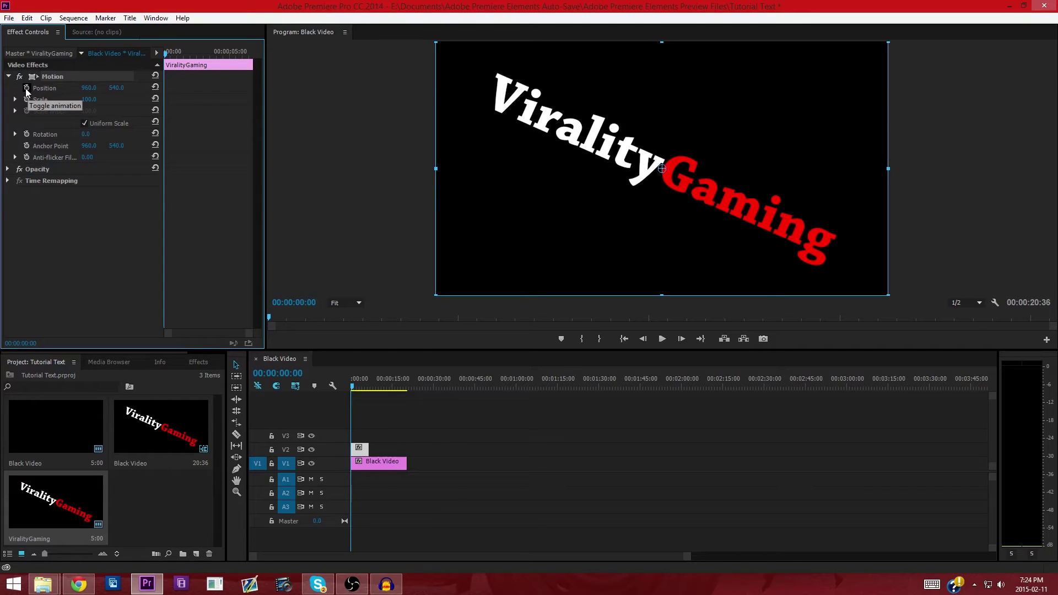
click(26, 88)
click(27, 88)
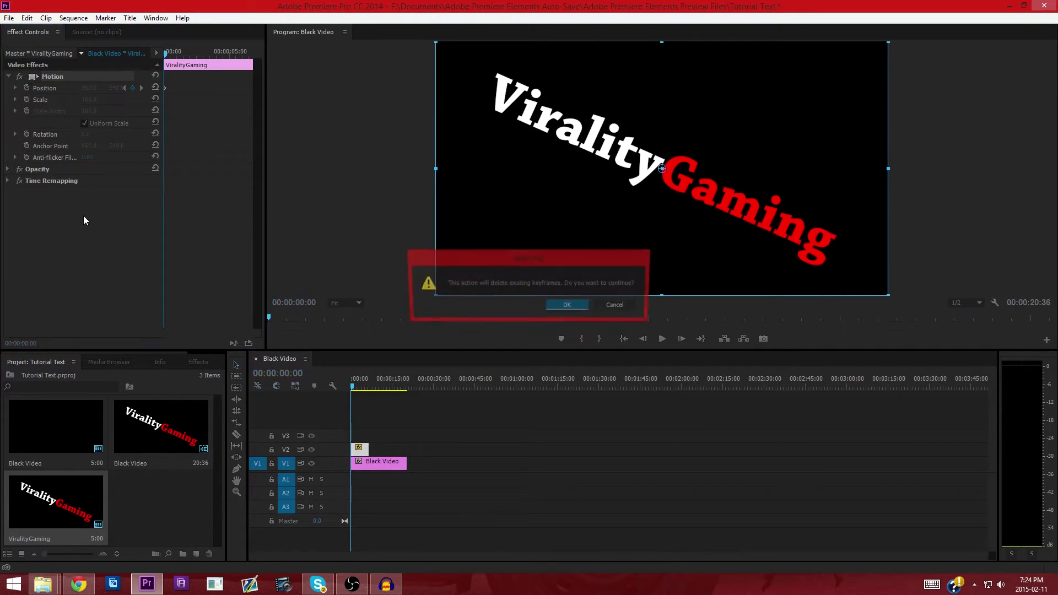
click(567, 306)
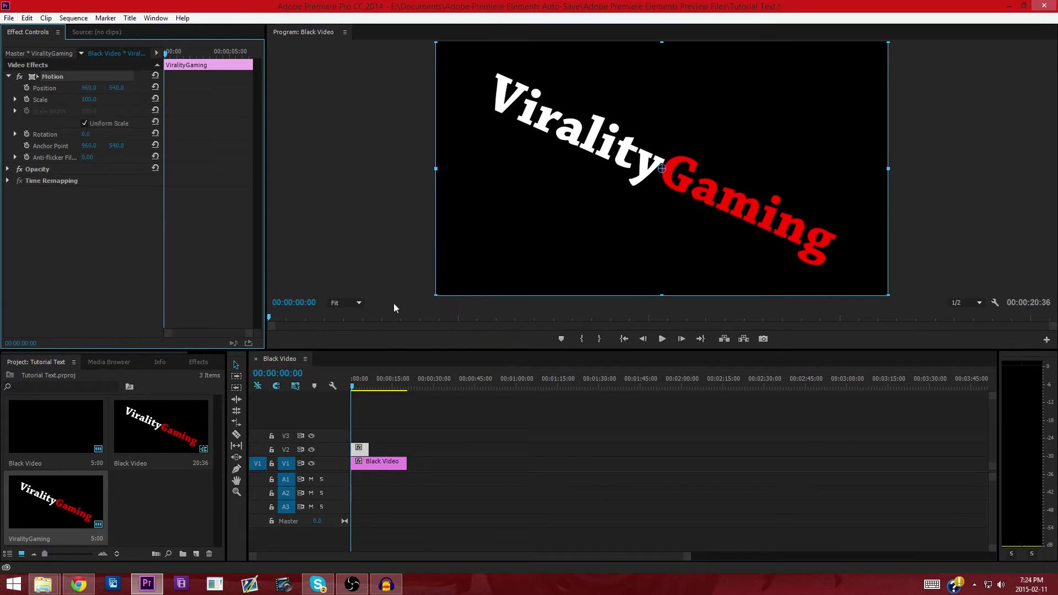
Step: Turn on Scale keyframing at the start of the title clip and set Scale to 249 at 00:00:00:28
click(27, 99)
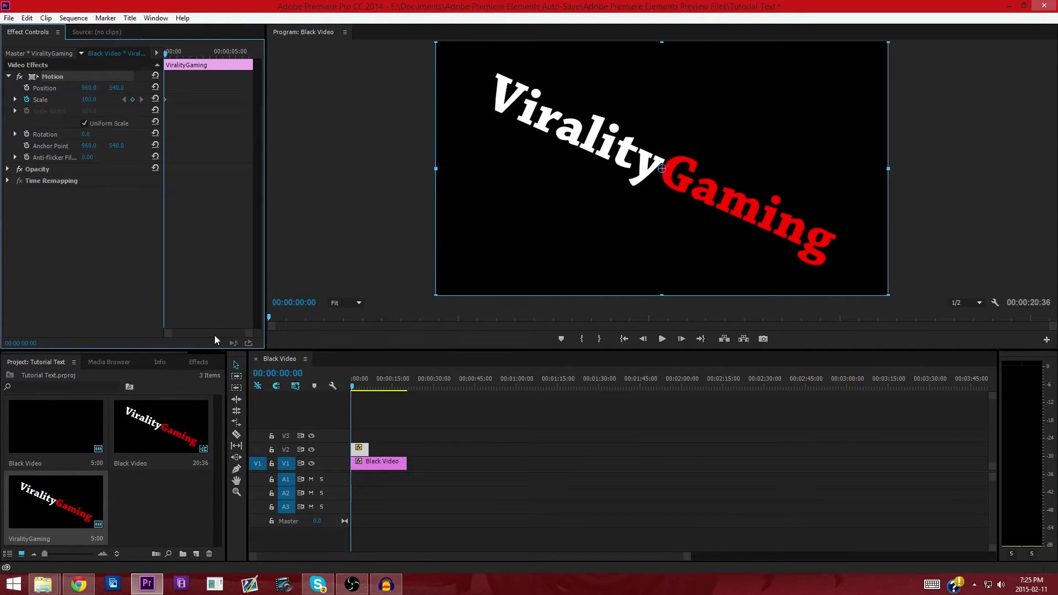
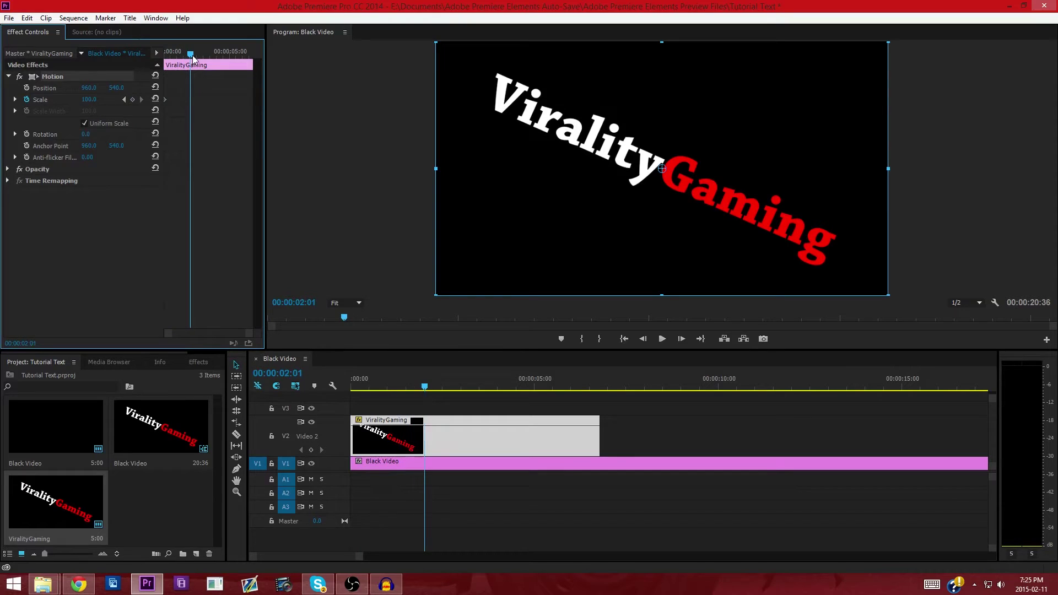
drag(193, 53, 170, 53)
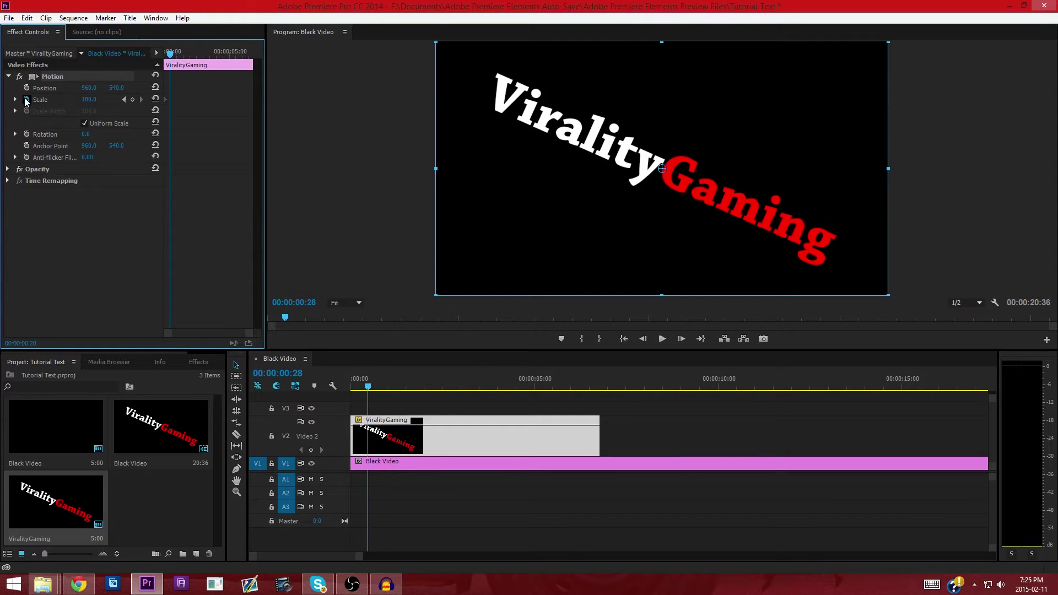
drag(92, 100, 124, 100)
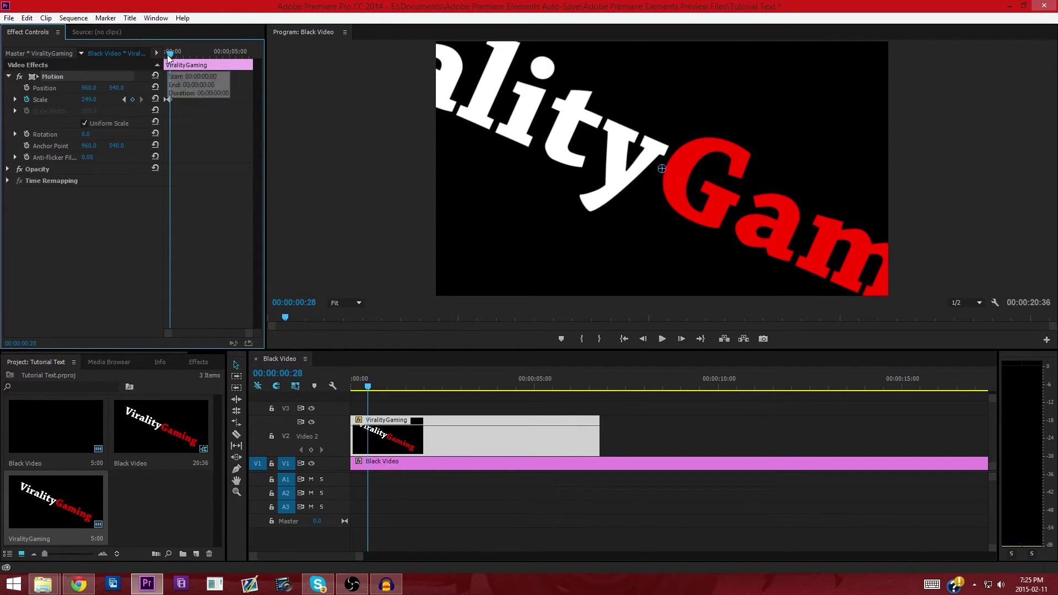
Step: Set the title's Scale to 0 at 00:00:01:00 and to 2 at the clip's first keyframe
drag(175, 57, 180, 60)
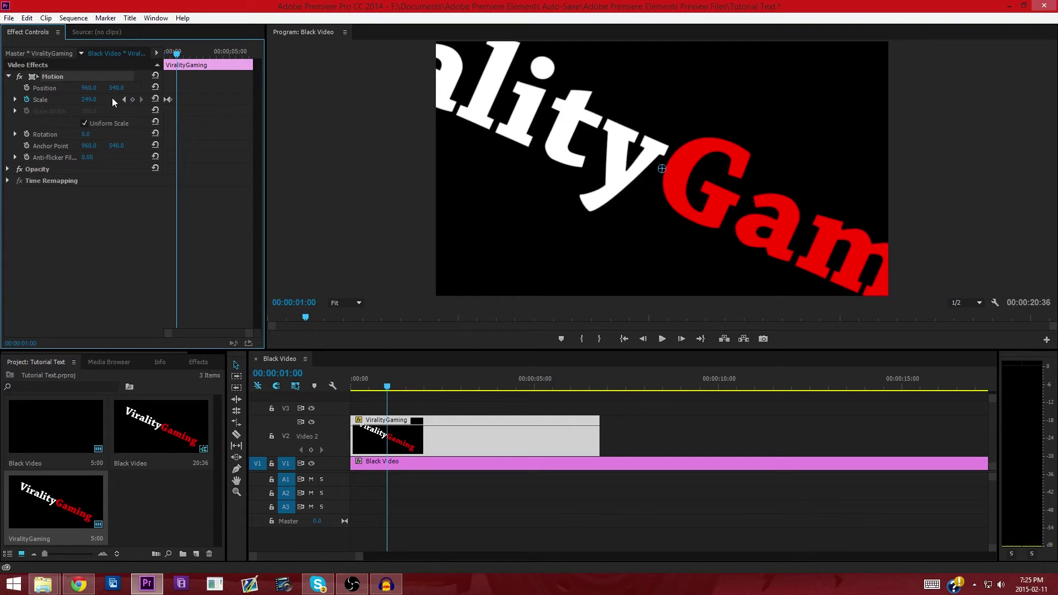
drag(87, 100, 59, 99)
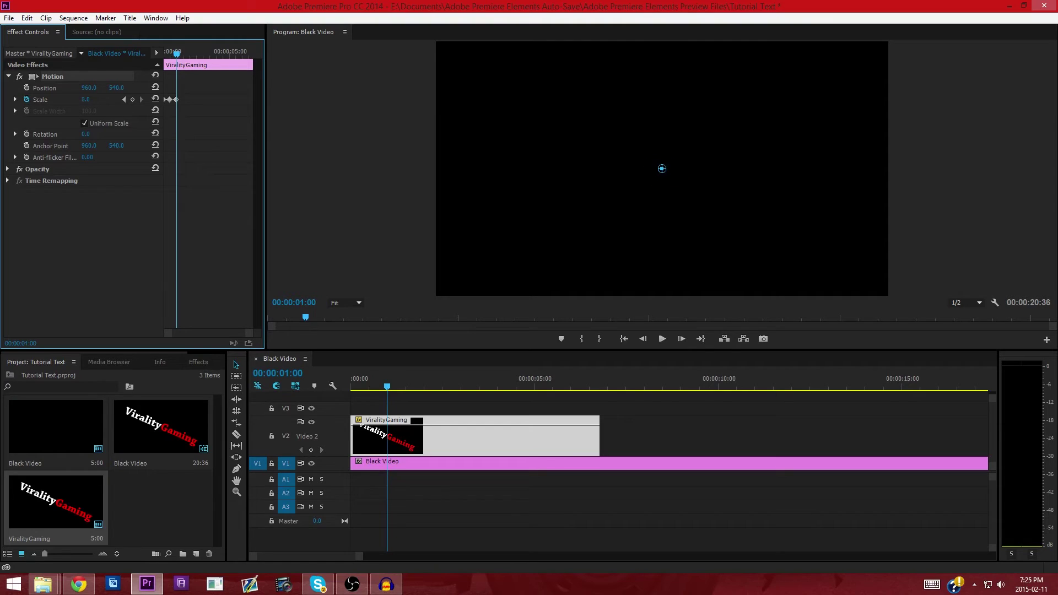
drag(177, 53, 160, 64)
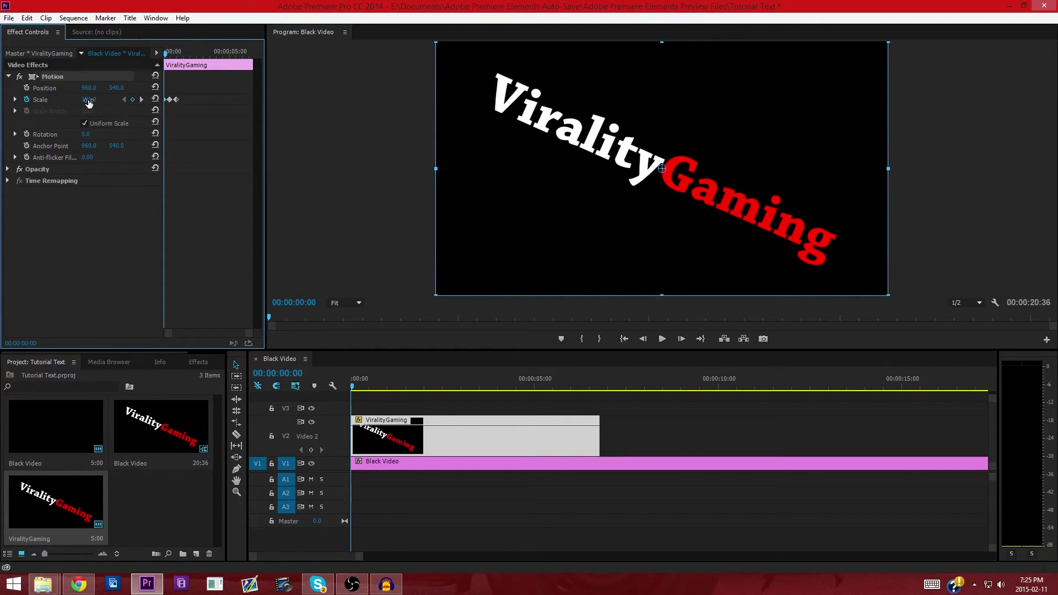
drag(88, 100, 62, 99)
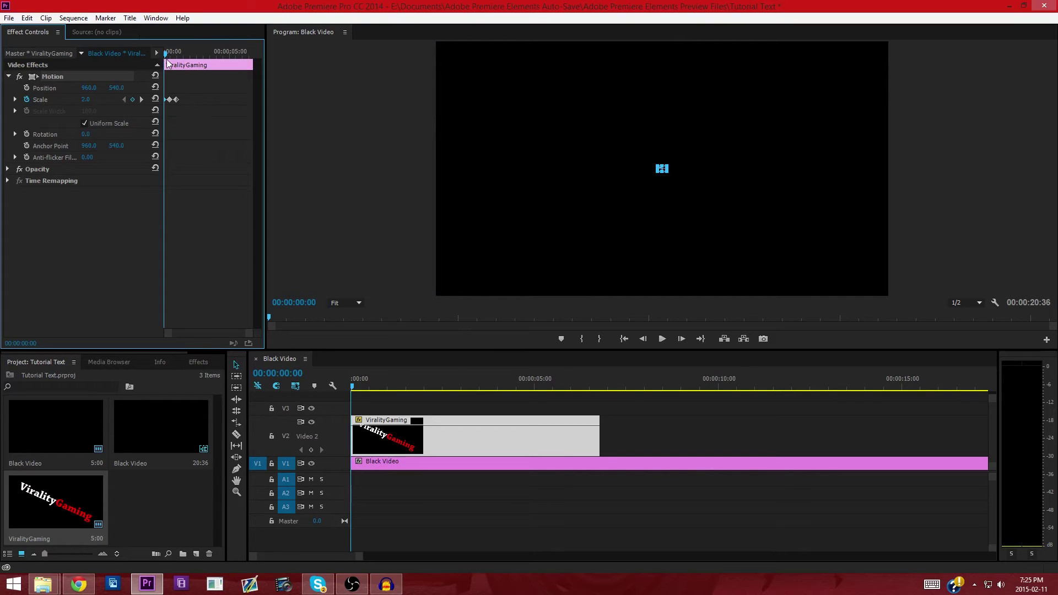
Step: Add title Scale keyframes of 230 at 00:00:01:23 and 0 at 00:00:01:46
drag(166, 53, 184, 57)
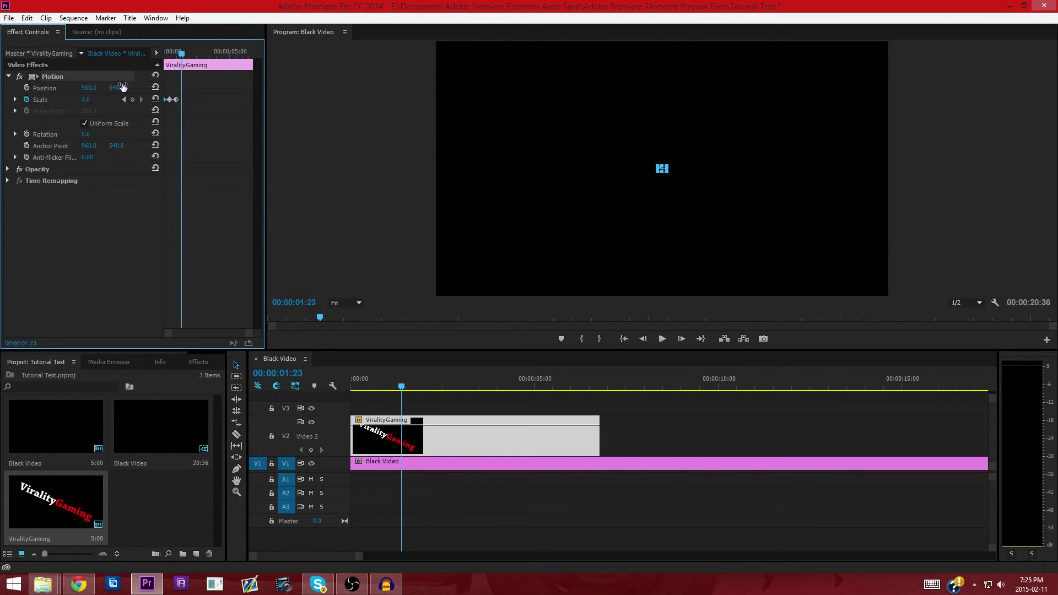
drag(85, 103, 187, 56)
drag(99, 99, 3, 101)
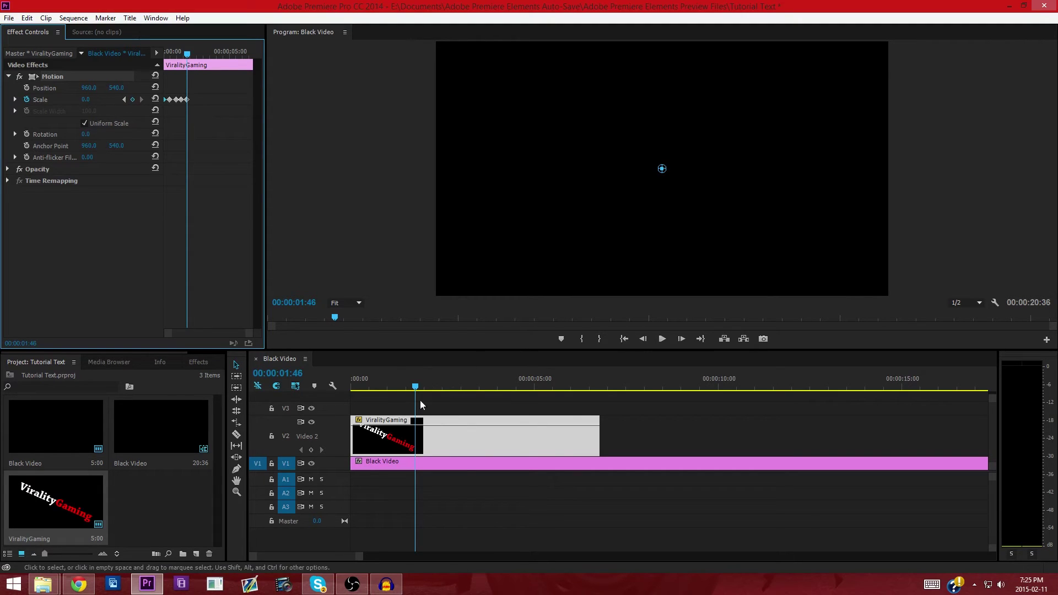
Step: Play the sequence from the start to preview the title's scale animation, and stop it after the last keyframe
drag(416, 386, 339, 381)
click(663, 339)
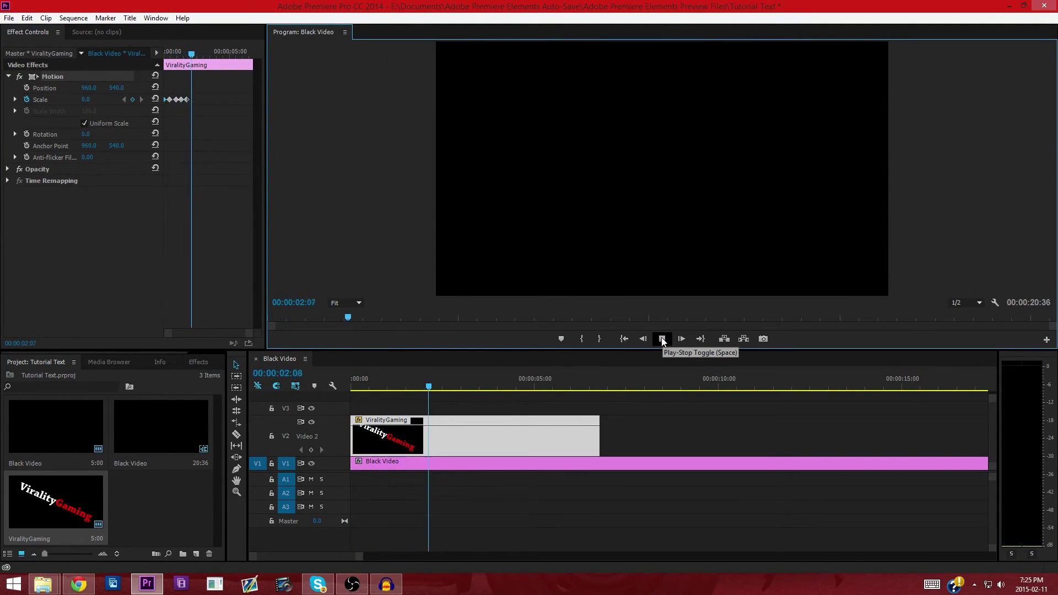
click(663, 339)
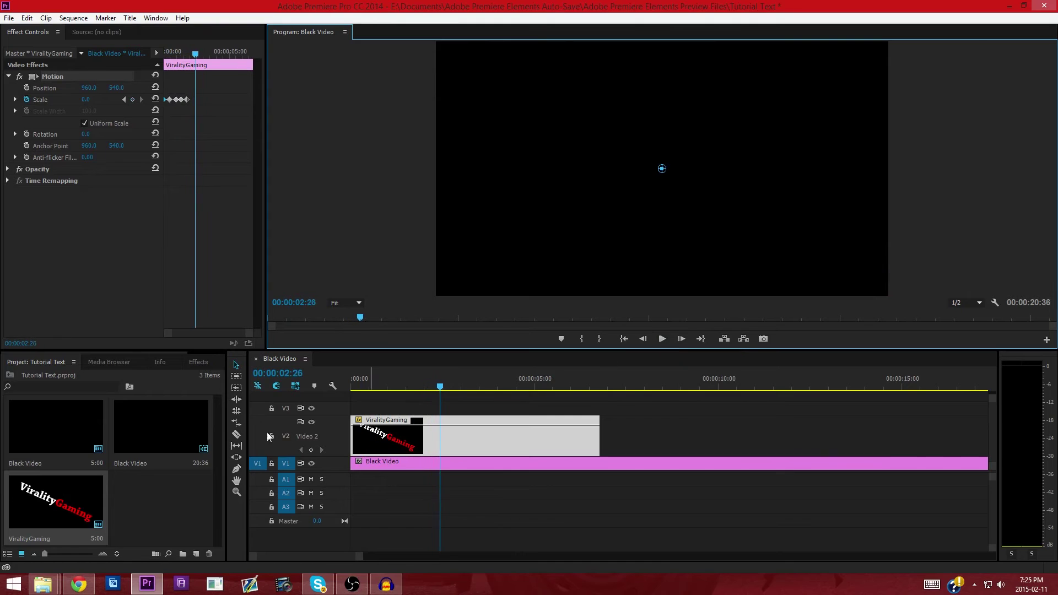
Step: Copy the last two Scale keyframes and paste them at 00:00:03:47 in the title clip
click(185, 100)
click(184, 100)
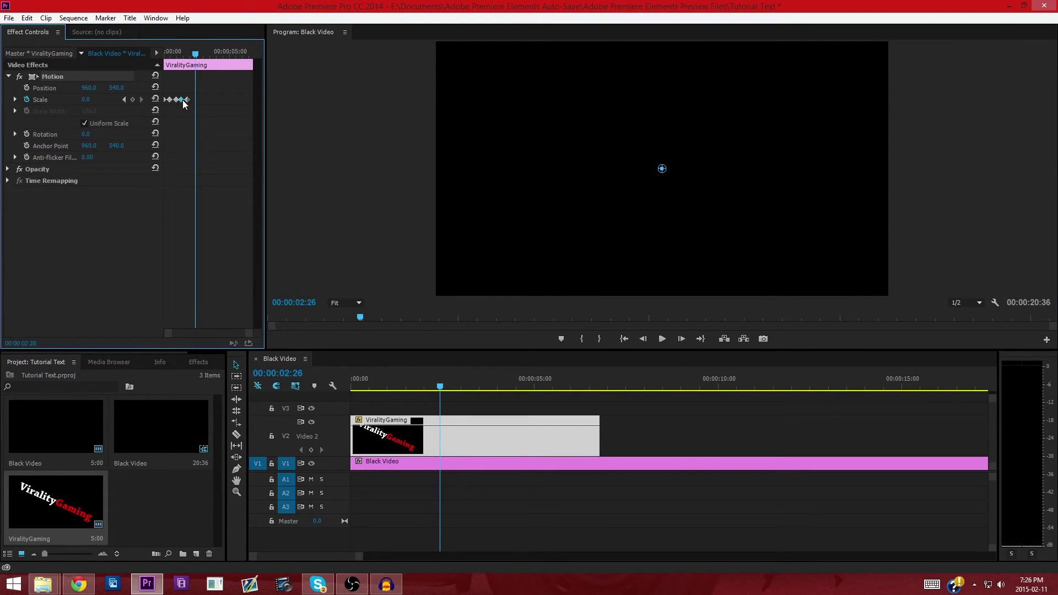
mouse_move(185, 104)
mouse_down()
mouse_move(173, 92)
mouse_move(180, 99)
mouse_up()
click(213, 53)
key(ctrl+v)
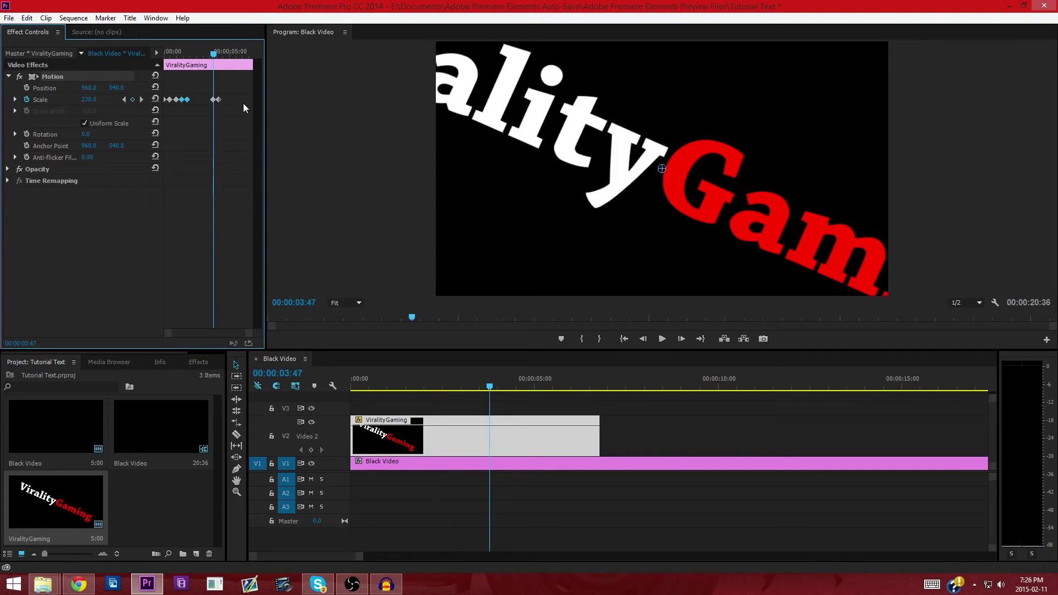
Step: Preview the title animation from the start through the pasted keyframes, and return the playhead to 00:00:00:00
key(Home)
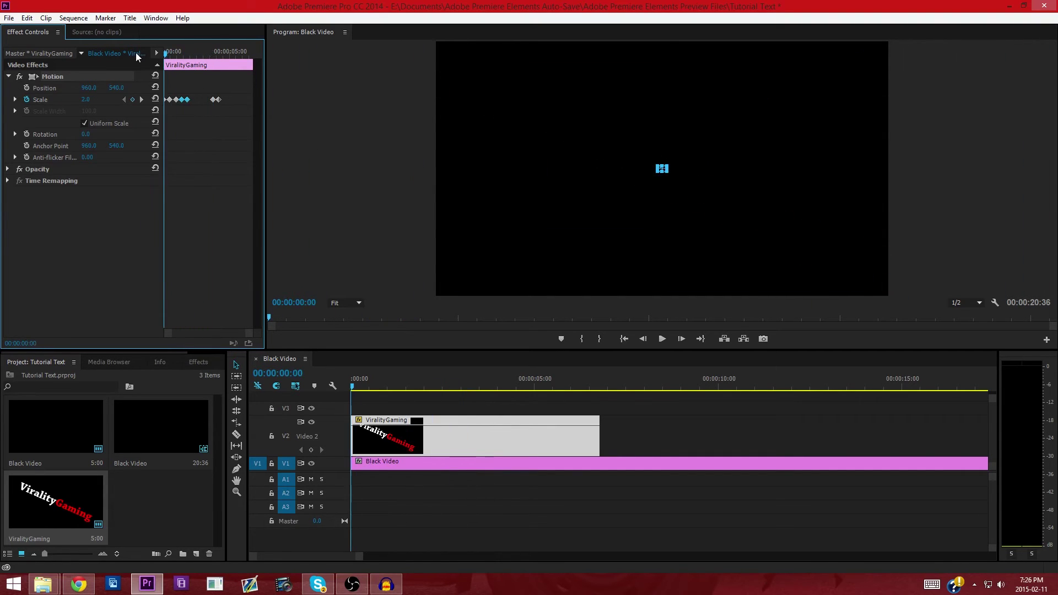
click(662, 338)
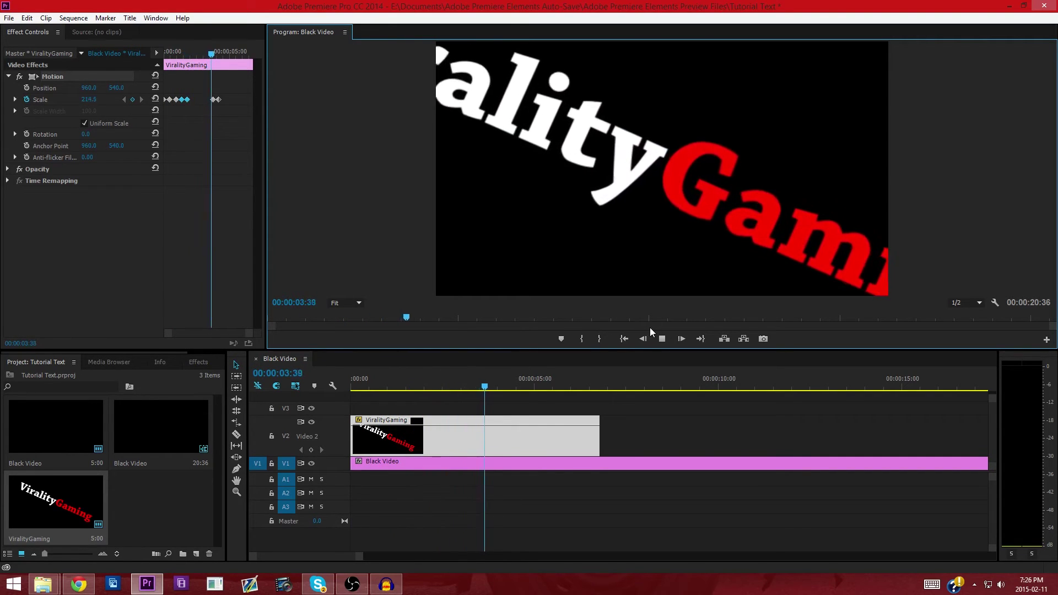
click(663, 338)
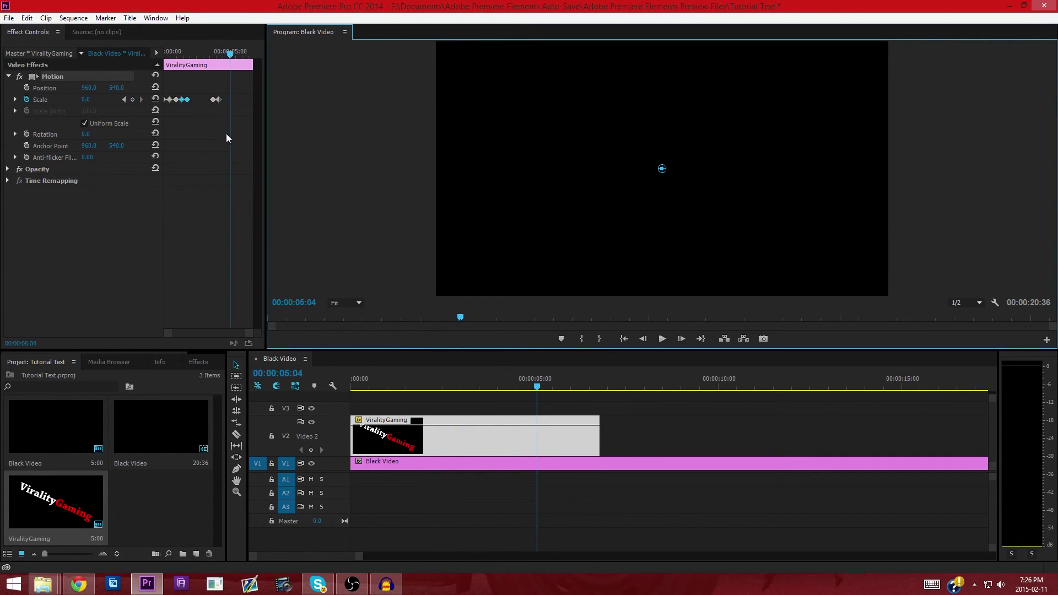
drag(226, 62, 146, 68)
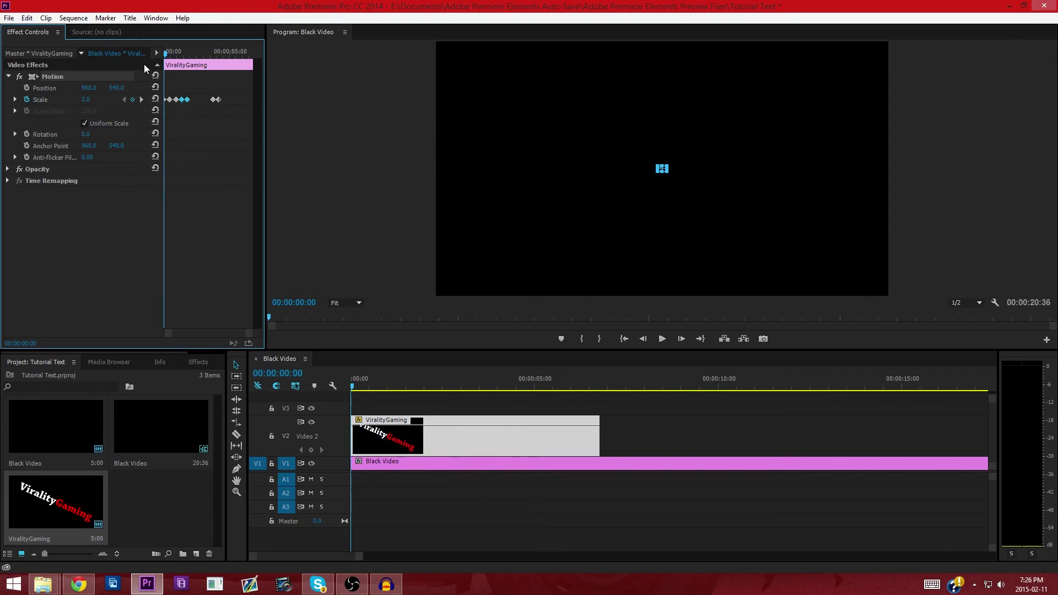